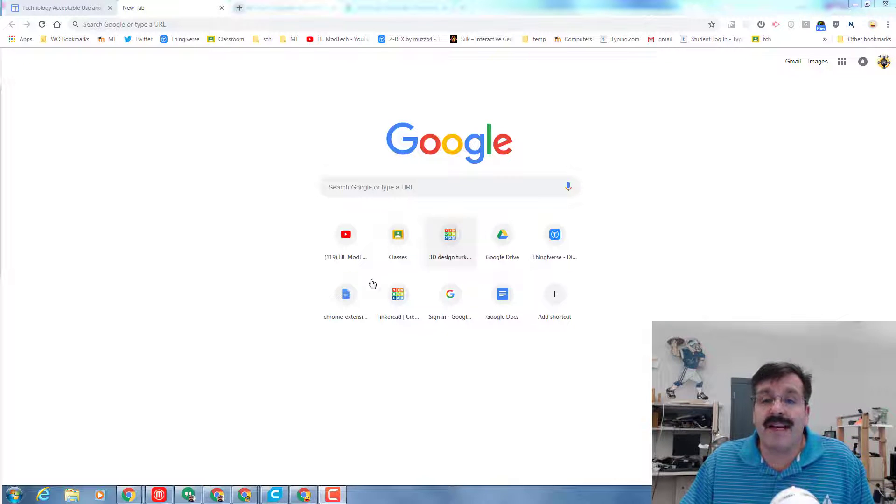
Create a blank Google Docs document via the apps launcher and the Blank template.
left_click(843, 63)
left_click(851, 165)
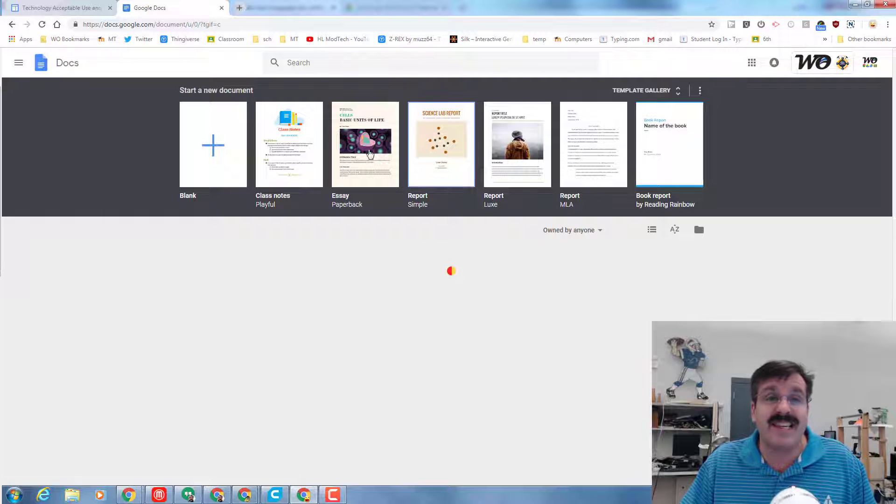
left_click(225, 135)
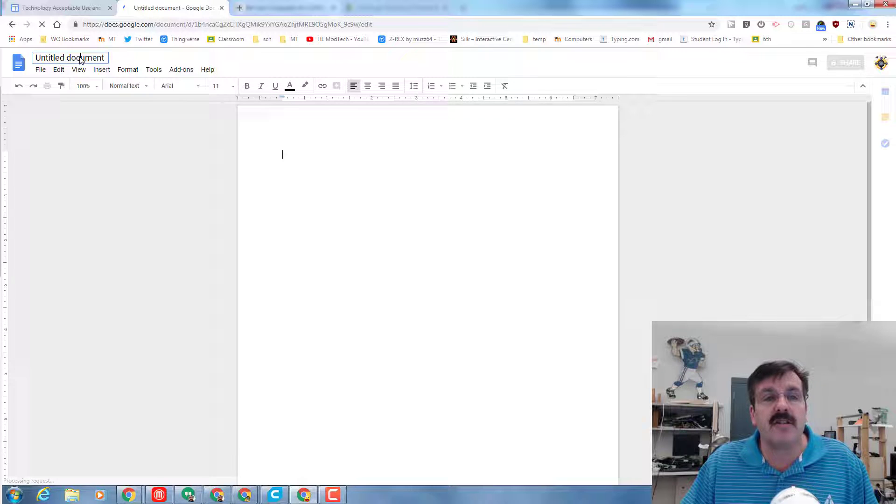
Rename the document to 'Epic things mdh'.
left_click(94, 57)
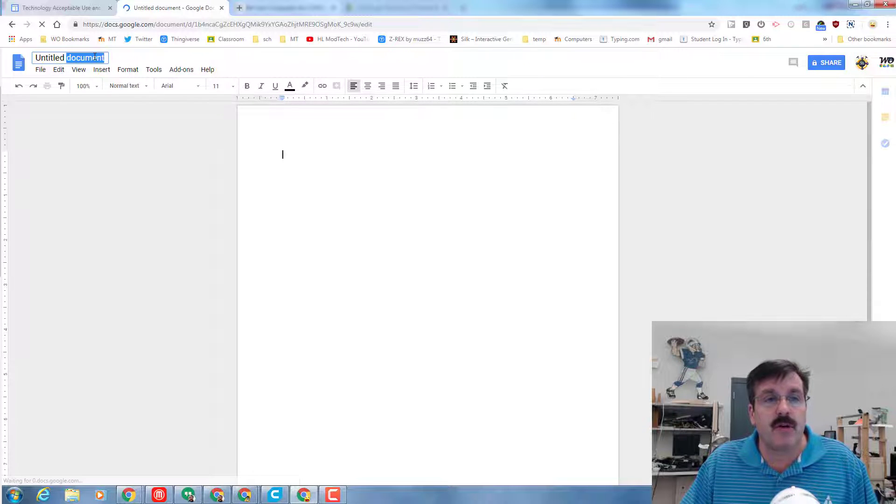
type("Epic things mdh")
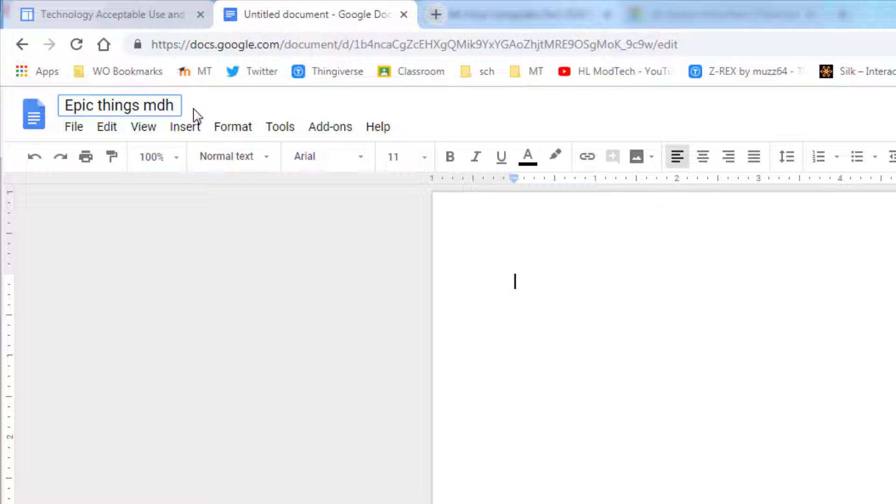
left_click(204, 243)
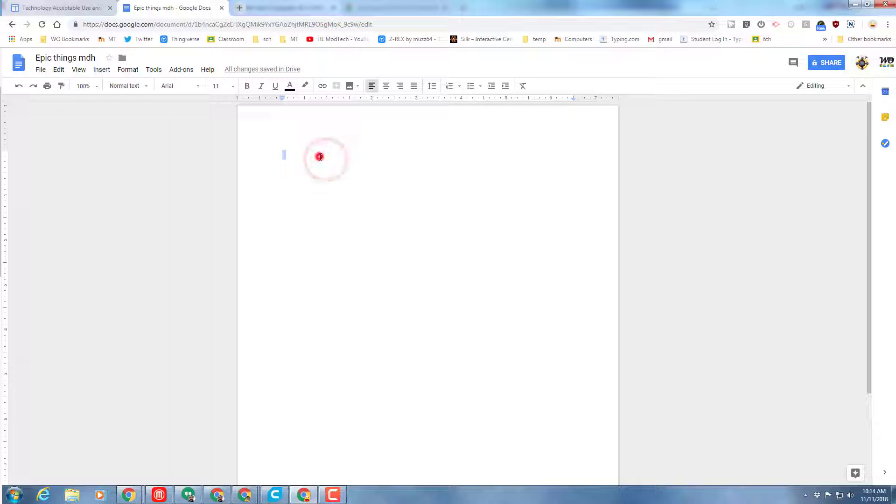
Add 'Epic Things' as a centred Title-style heading in purple Pacifico.
type("Epic Things")
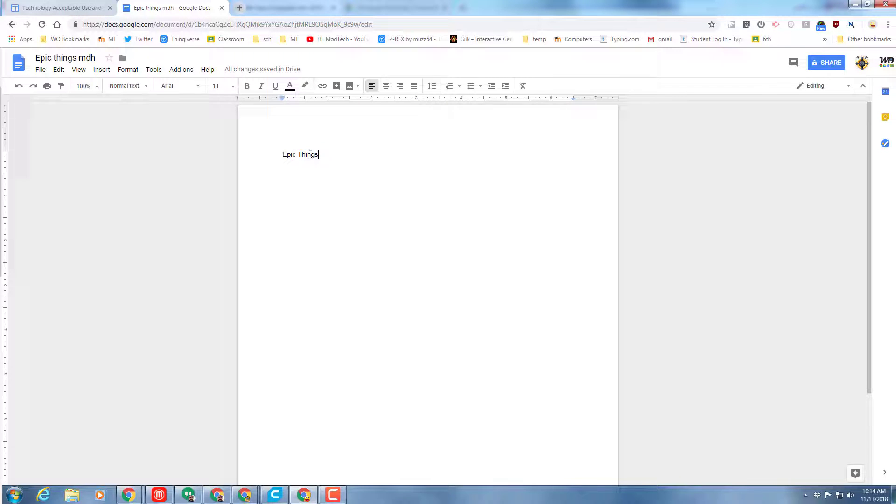
left_click_drag(276, 156, 356, 152)
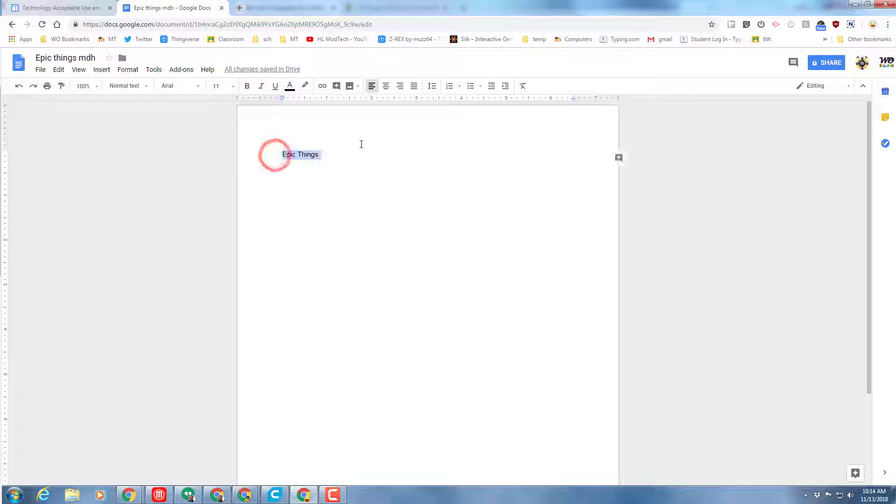
left_click(385, 91)
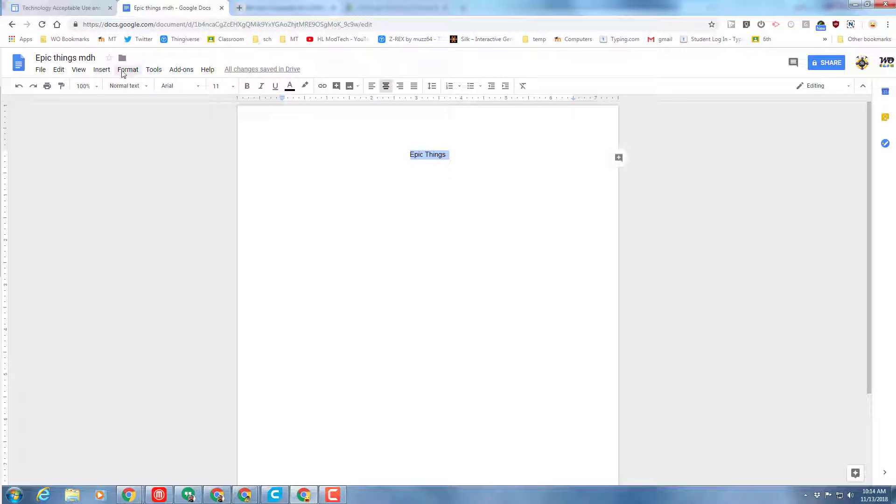
left_click(133, 85)
left_click(139, 136)
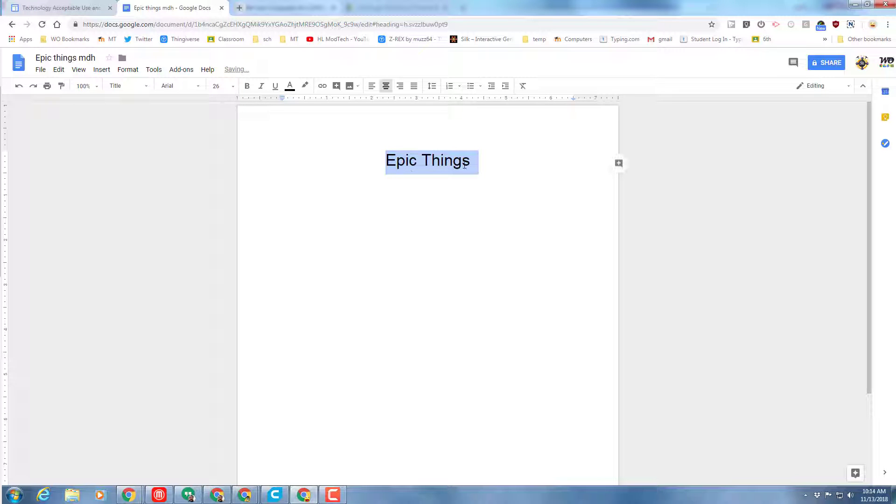
left_click(200, 87)
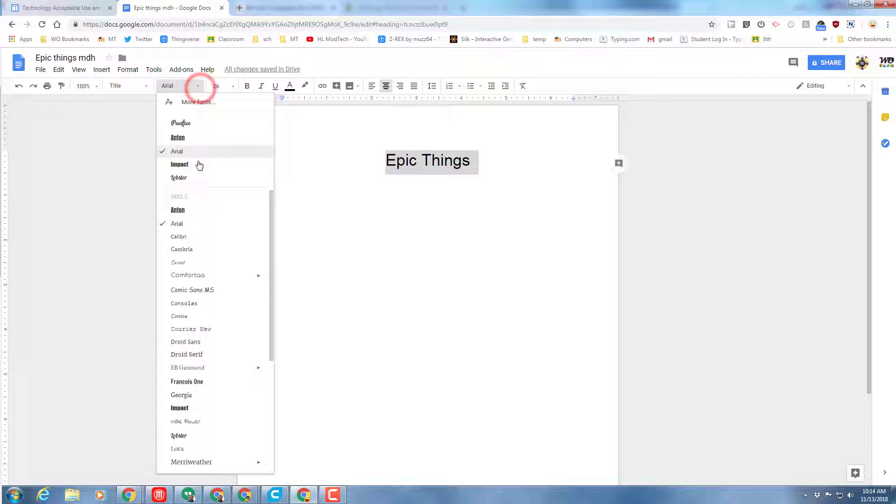
scroll(207, 325, "down", 2)
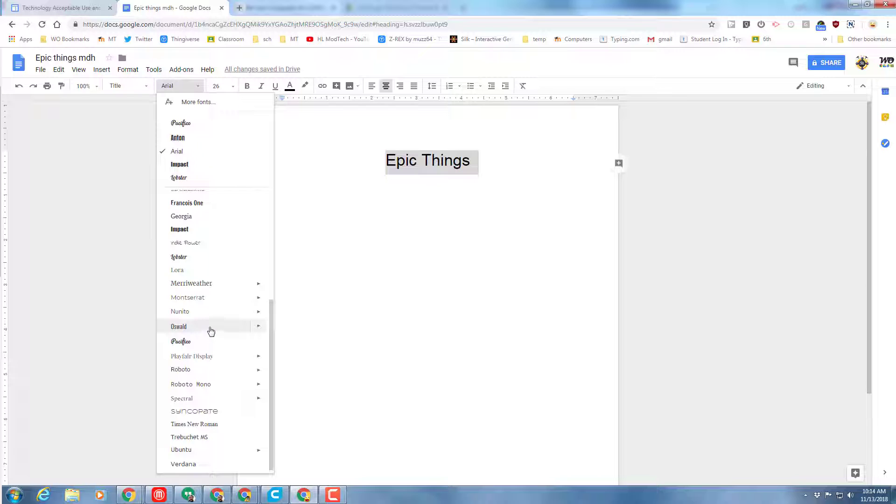
left_click(203, 340)
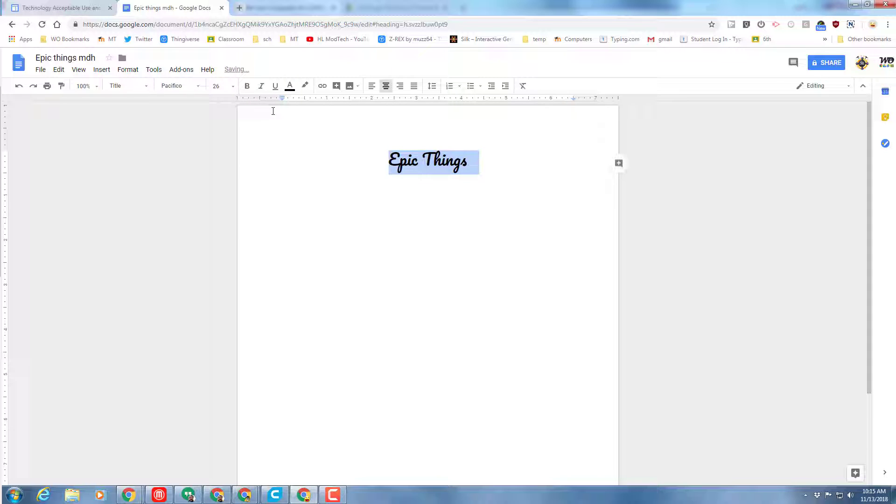
left_click(291, 89)
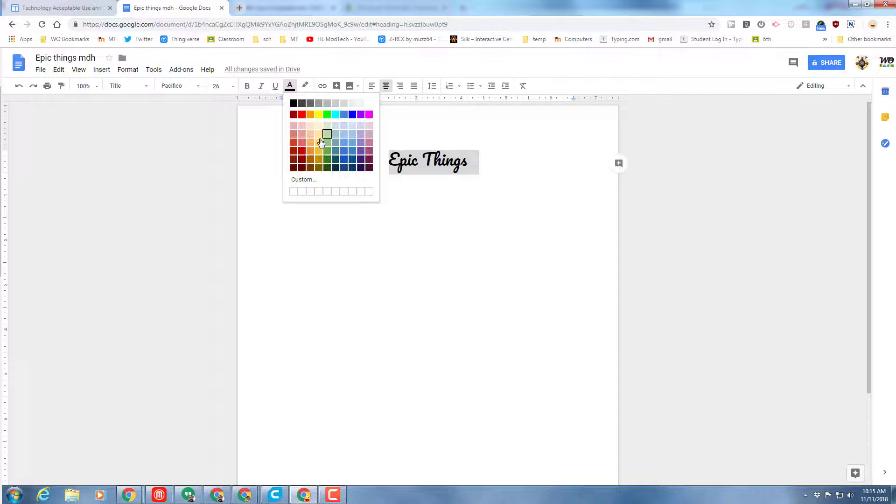
left_click(358, 146)
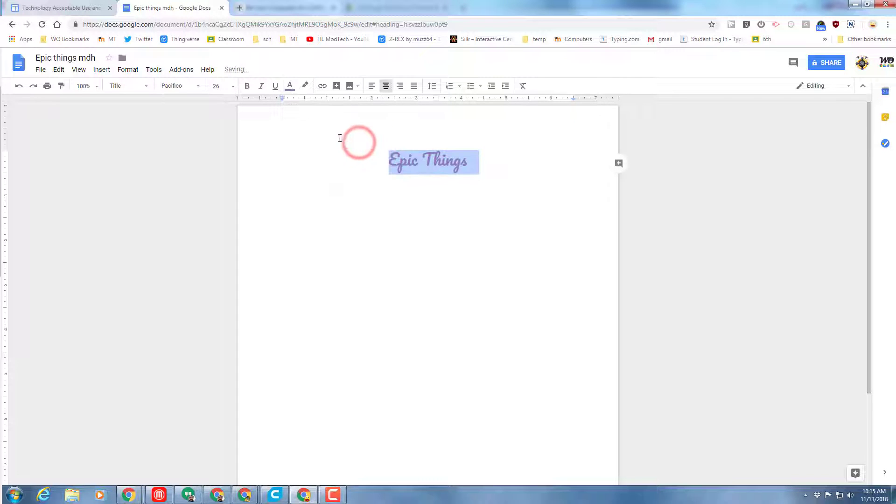
left_click(485, 167)
Paste the Thingiverse sentence as Normal text below the title.
key("Return")
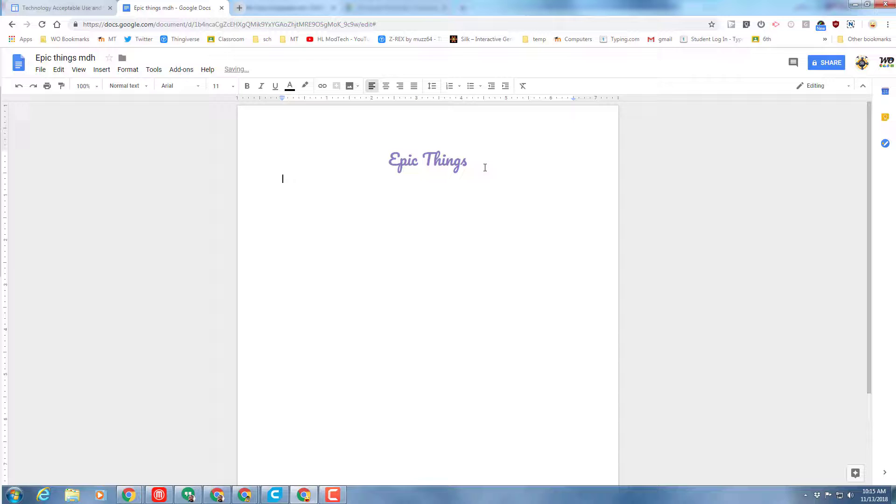
left_click(125, 85)
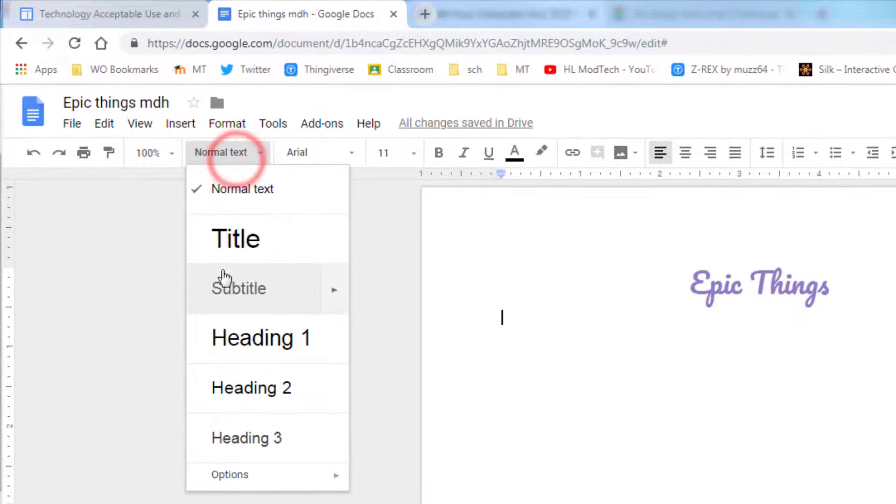
left_click(229, 196)
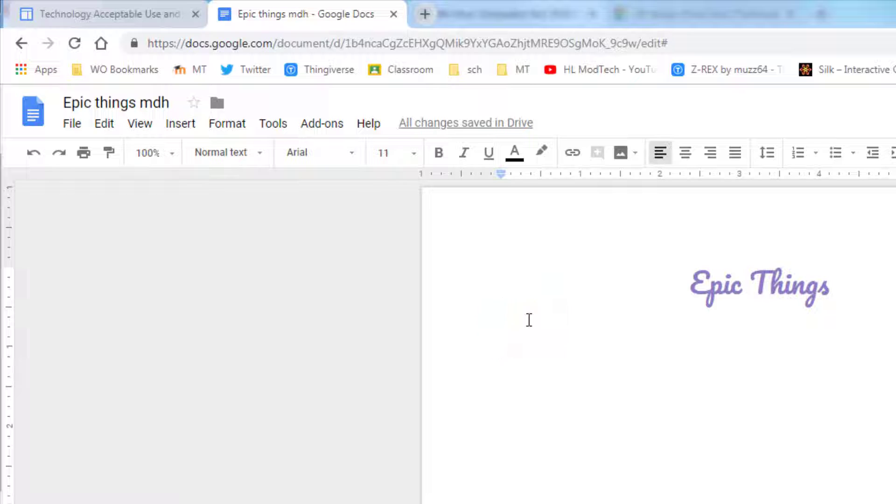
type("Thingiverse is an amazing site where free 3D prints can be found.")
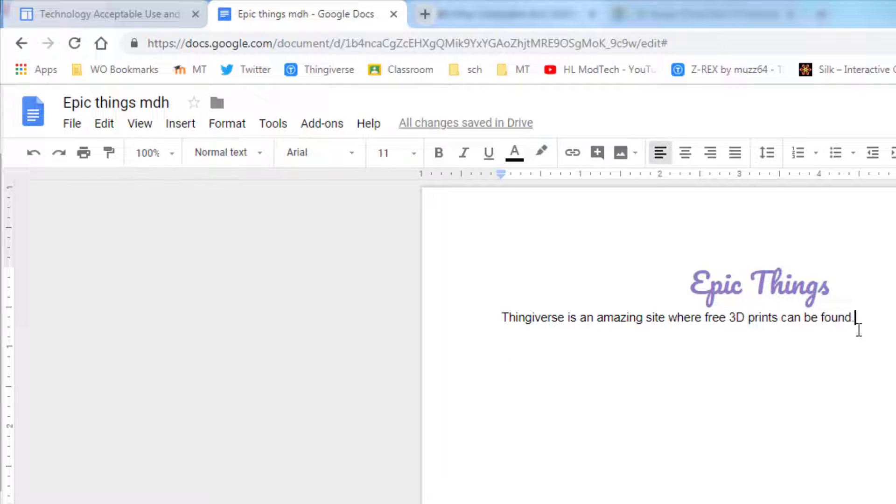
key("Return")
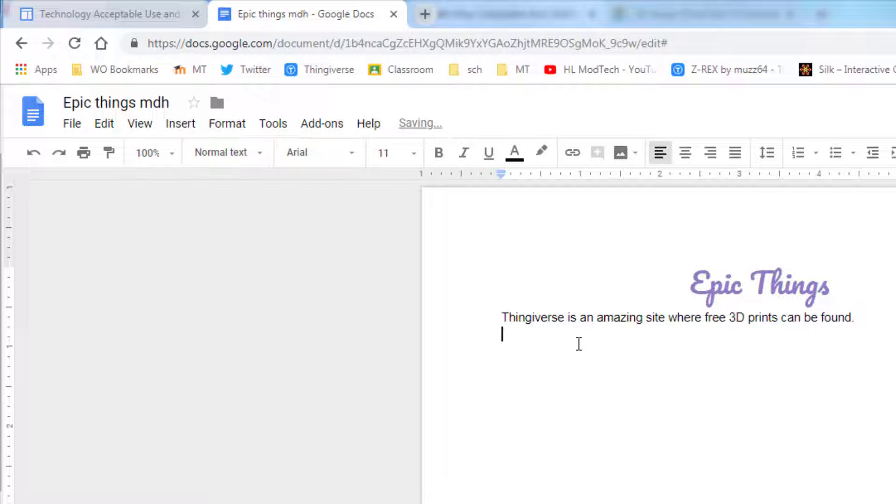
Insert a 3x4 table with headers Description, URL and Screenshot.
left_click(175, 124)
mouse_move(241, 175)
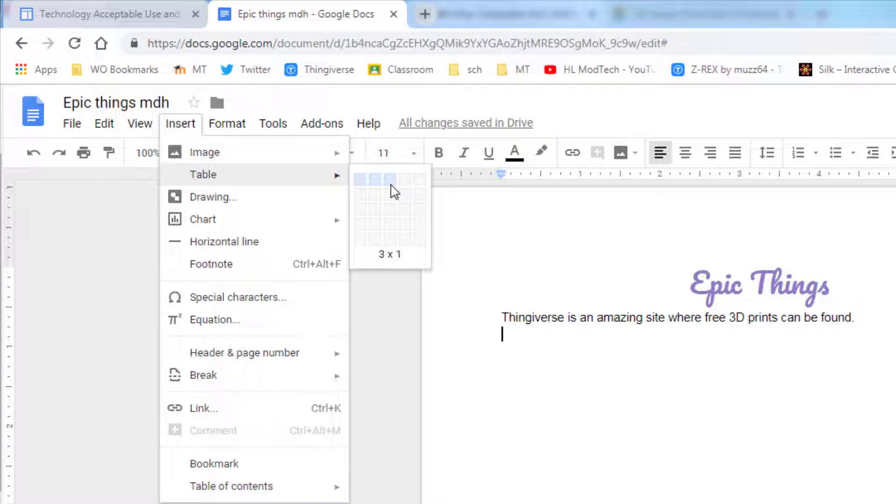
left_click(391, 227)
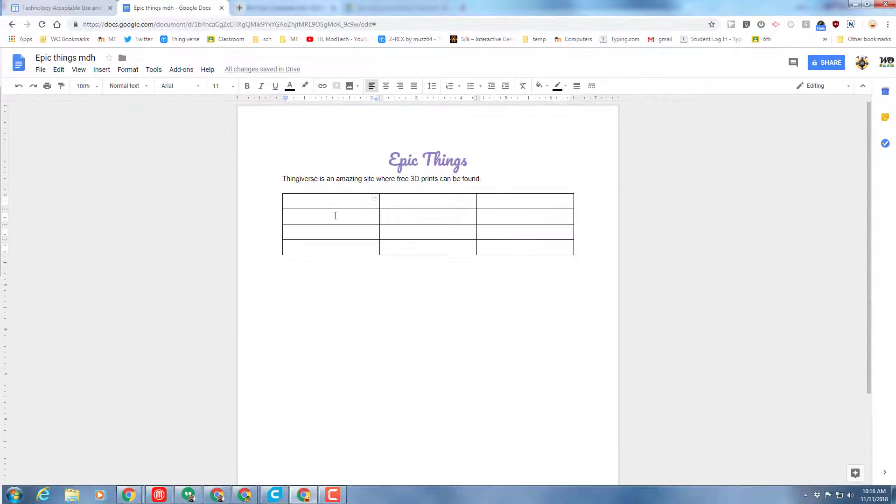
left_click_drag(334, 208, 333, 201)
type("Description")
key("Tab")
type("URL")
key("Tab")
type("Screenshot")
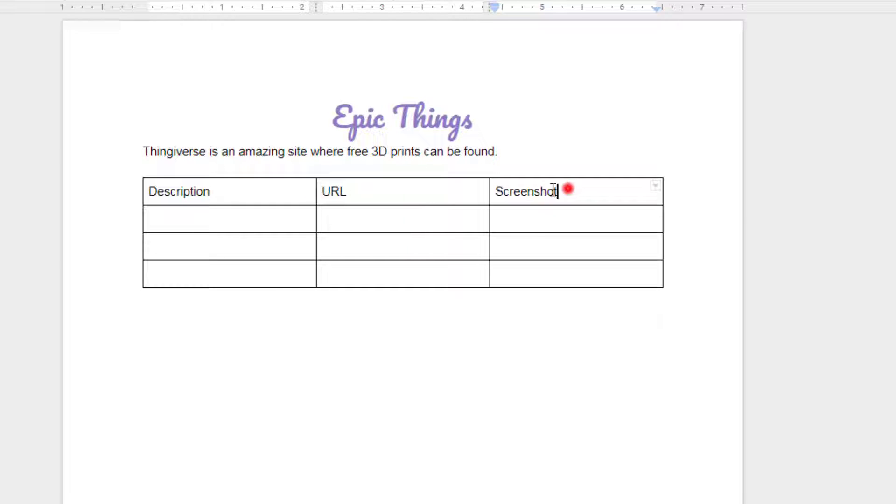
Make the table's header row centred and bold.
left_click_drag(553, 191, 222, 192)
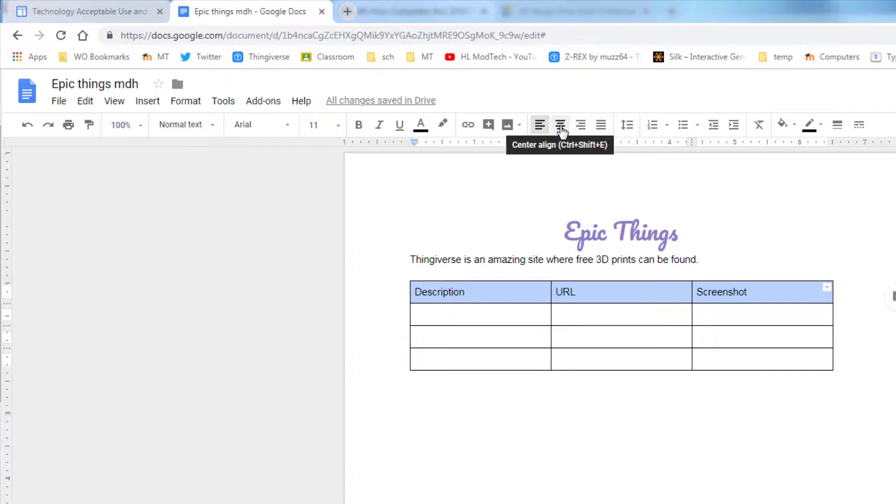
left_click(386, 86)
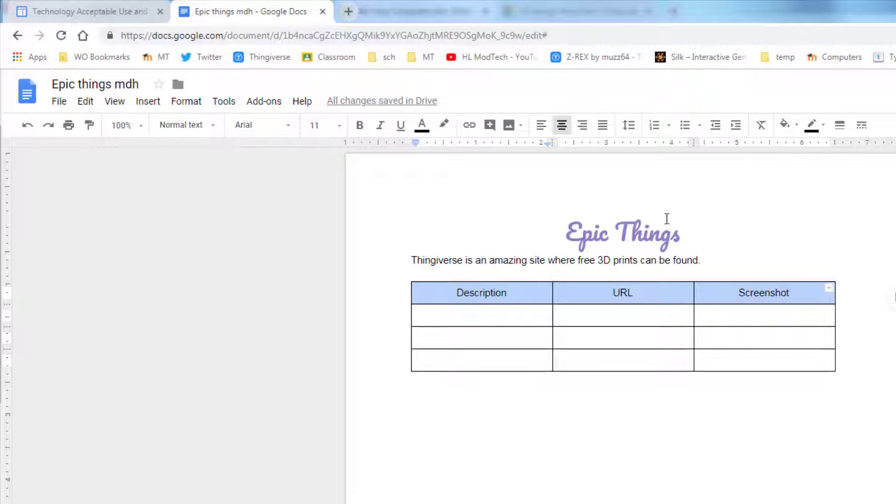
left_click(610, 215)
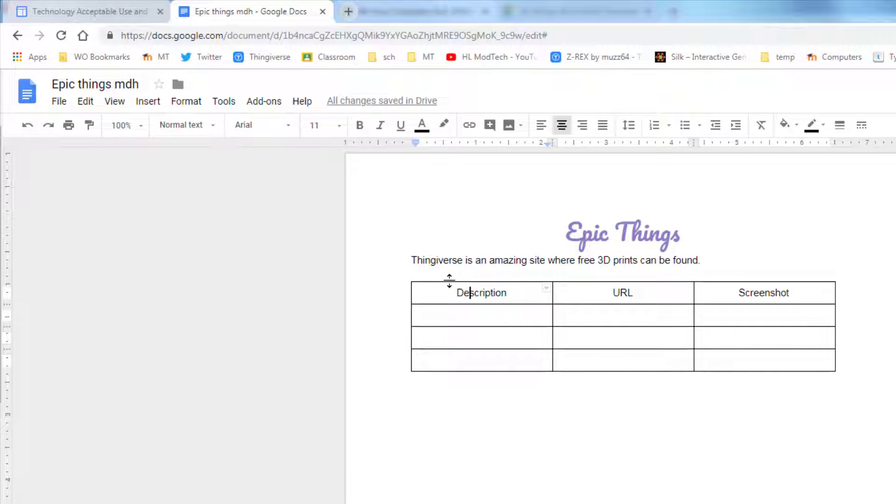
left_click_drag(454, 295, 826, 286)
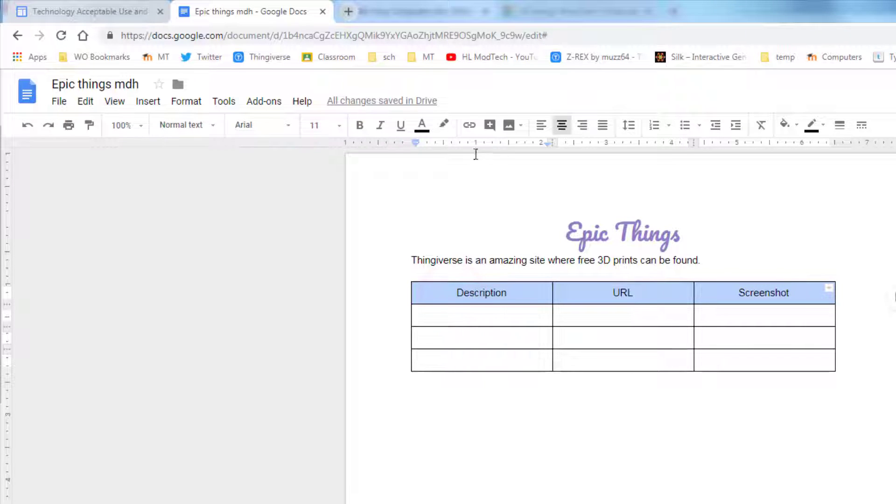
left_click(357, 126)
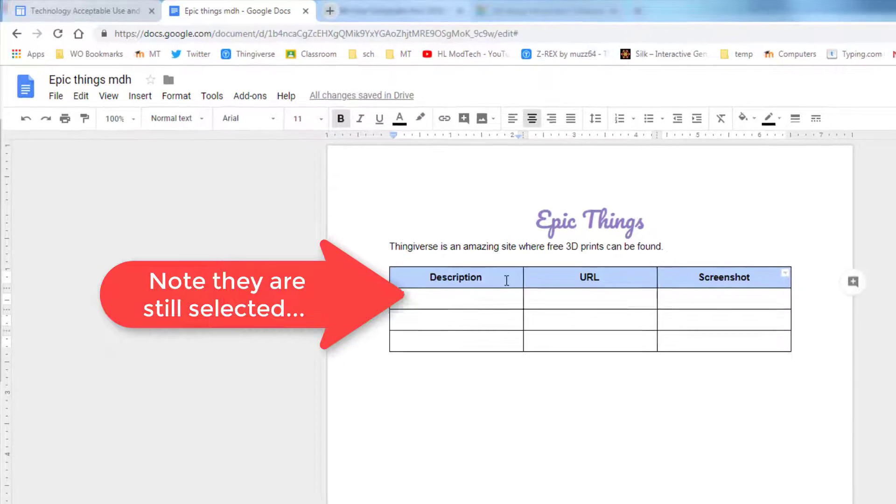
Give the header row a light blue cell background via Table properties.
right_click(551, 293)
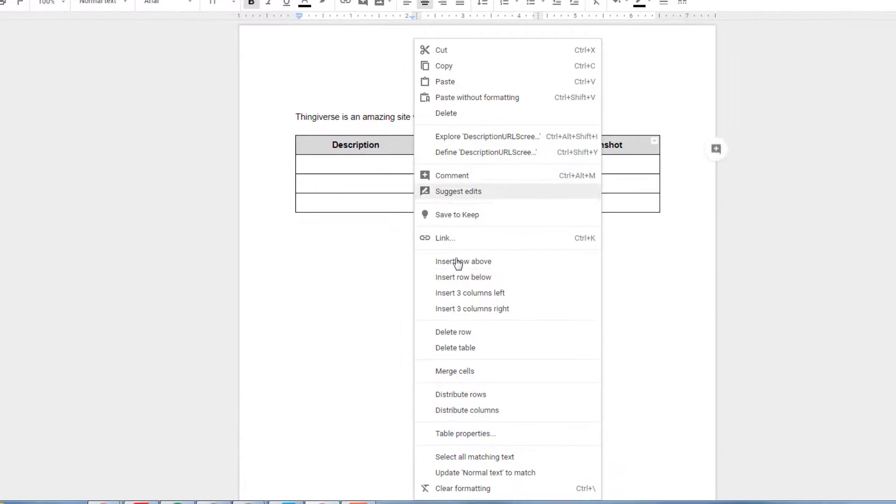
left_click(472, 434)
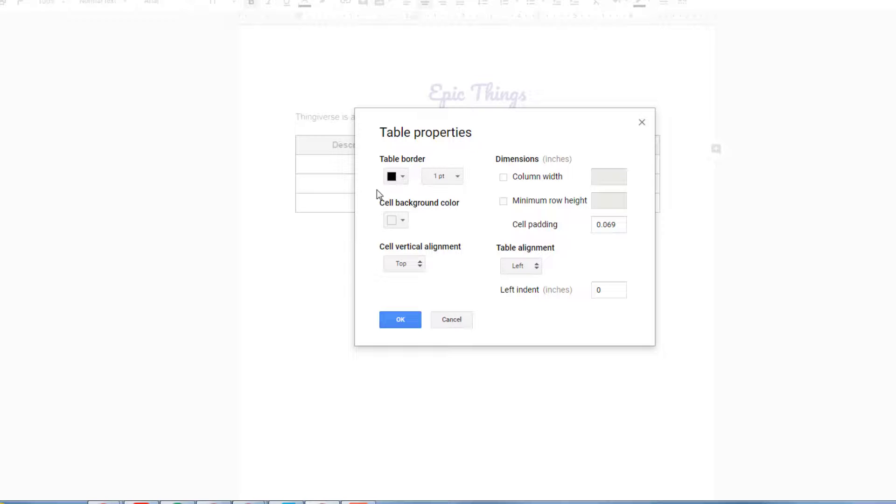
left_click(402, 222)
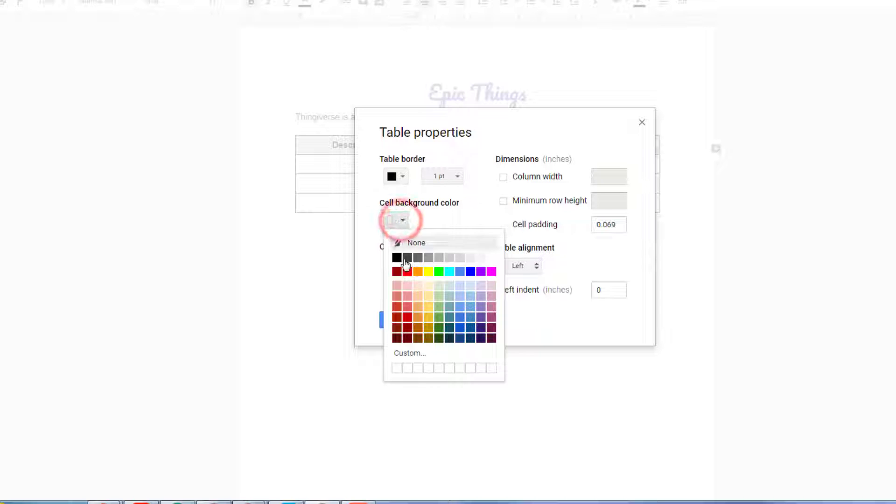
left_click(459, 296)
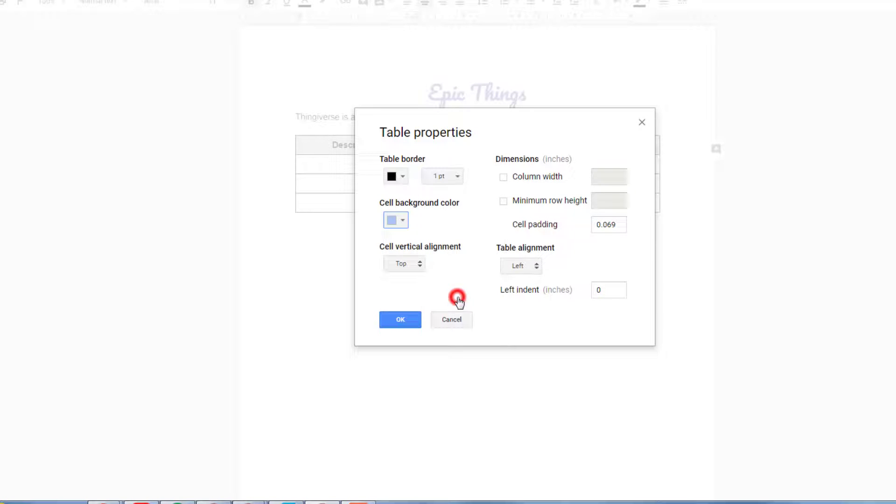
left_click(398, 318)
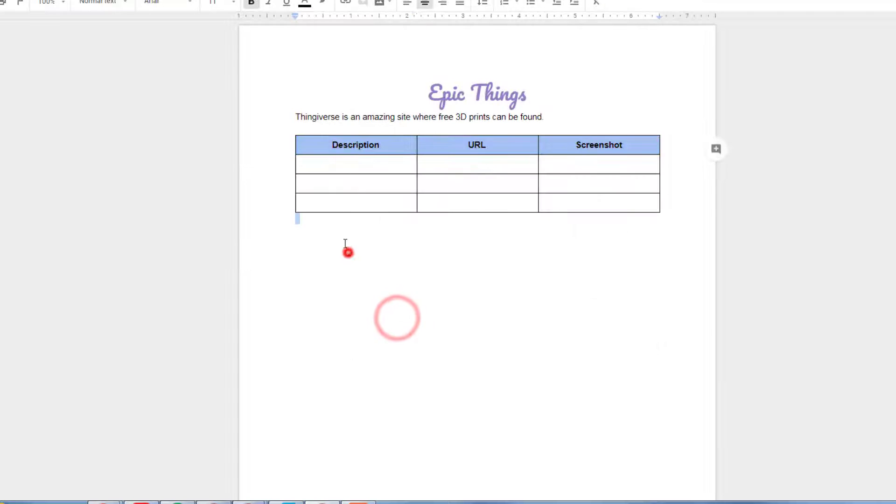
Try a yellow background on the last table row, then undo it.
left_click(322, 146)
left_click_drag(467, 146, 599, 157)
left_click_drag(366, 203, 562, 202)
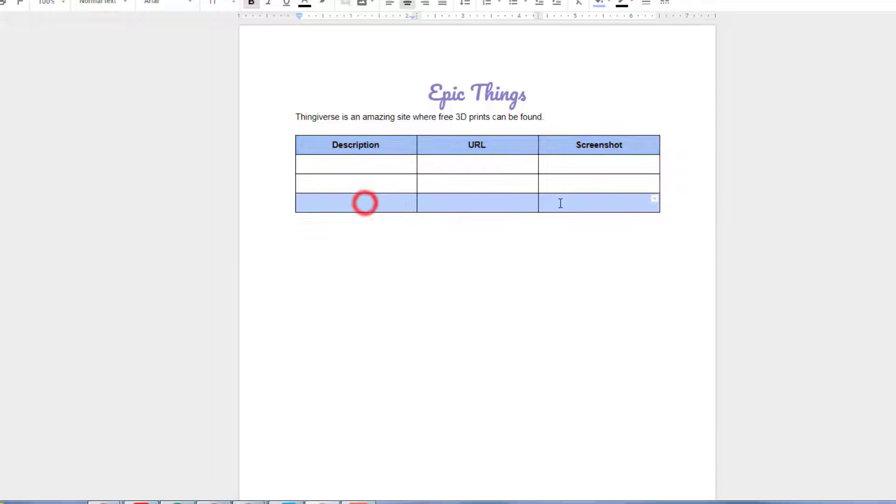
right_click(489, 198)
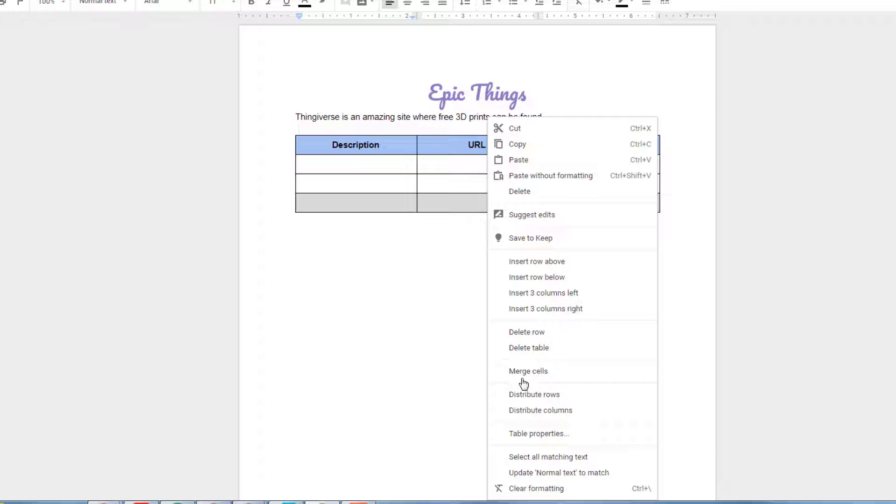
left_click(537, 434)
left_click(395, 220)
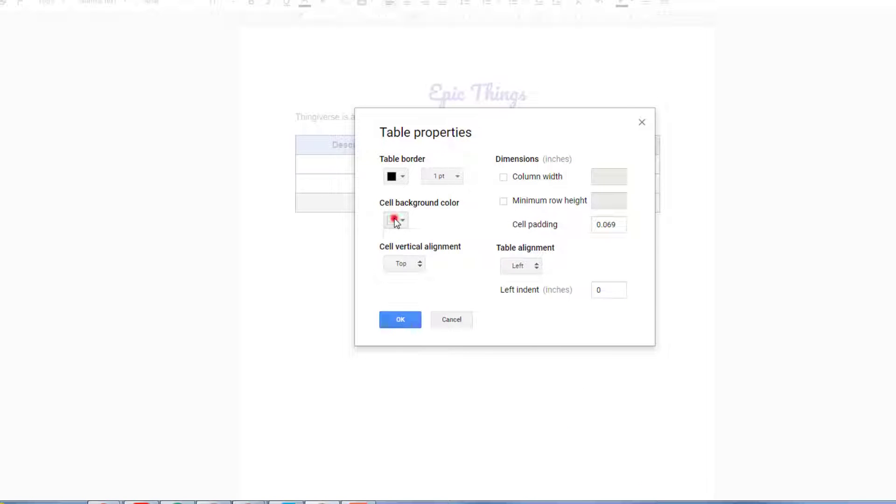
left_click(427, 269)
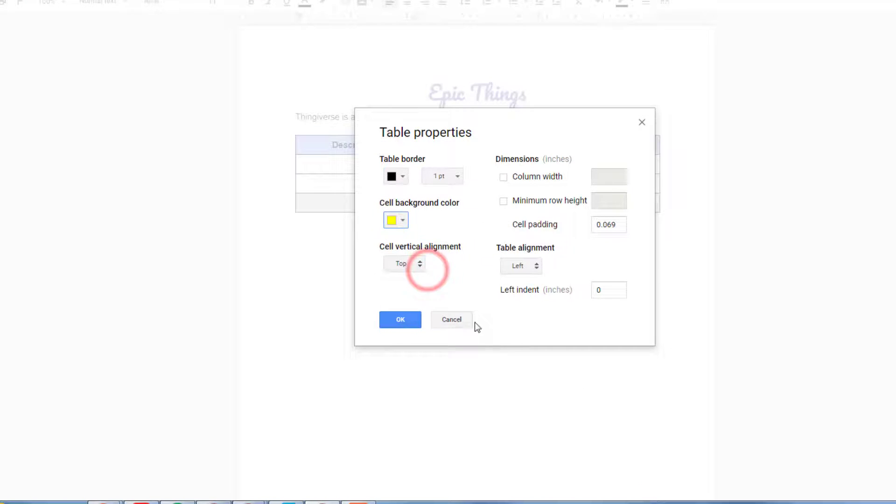
left_click(401, 319)
left_click(327, 240)
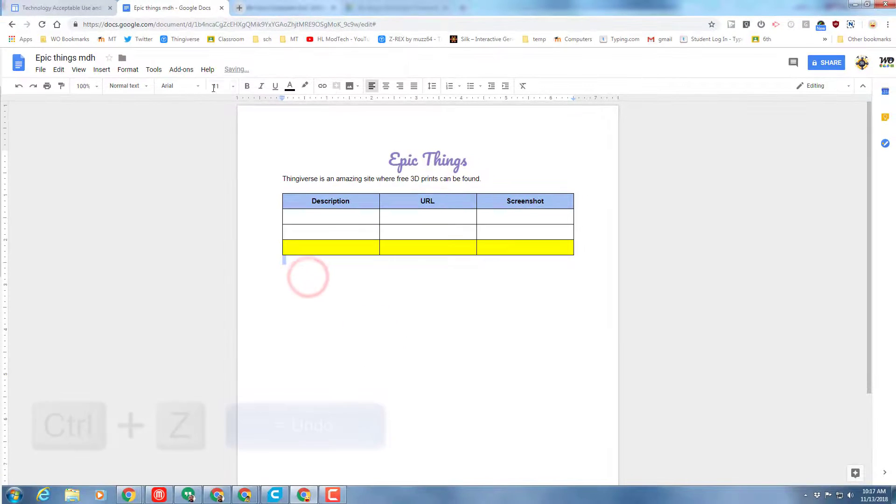
left_click(21, 88)
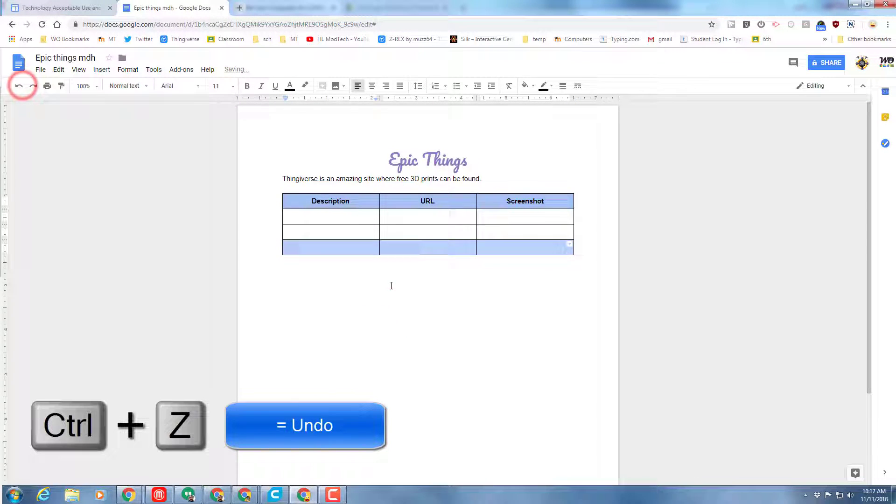
Reselect the header row and bring up its table options.
left_click(390, 284)
left_click(301, 200)
left_click_drag(460, 201, 486, 201)
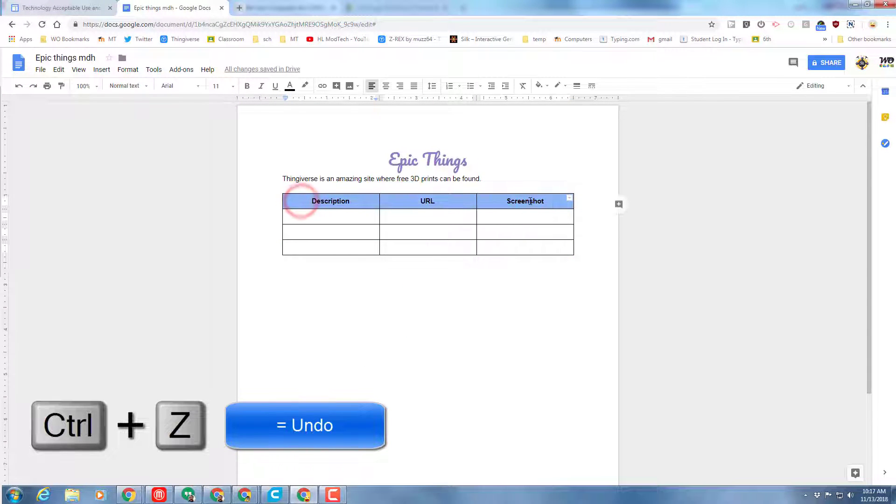
right_click(486, 193)
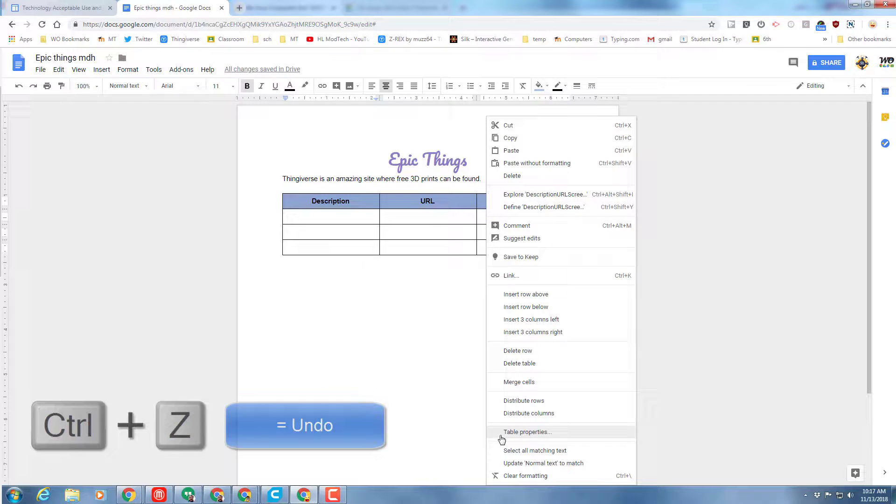
Sign in to Thingiverse and search for 'pants'.
left_click(417, 242)
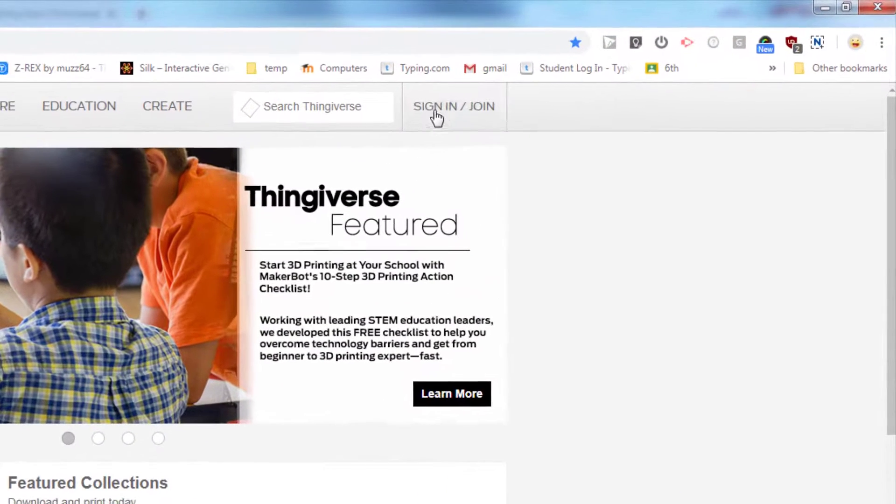
left_click(436, 114)
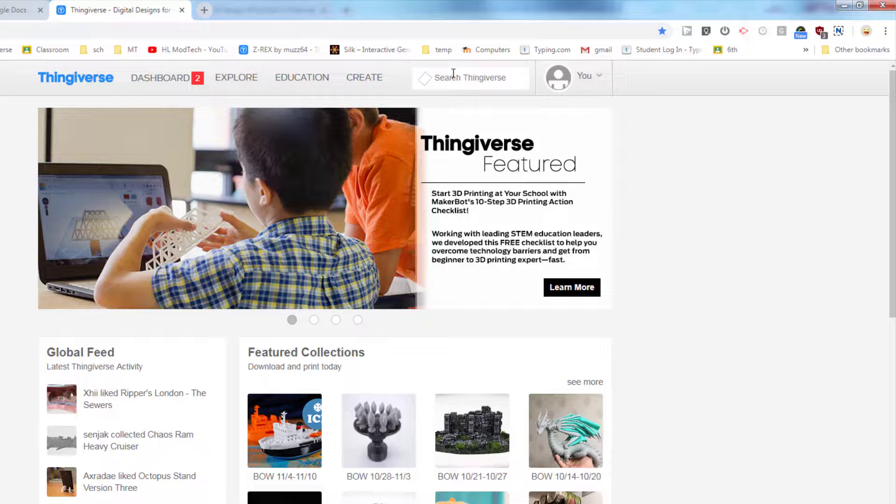
left_click(455, 76)
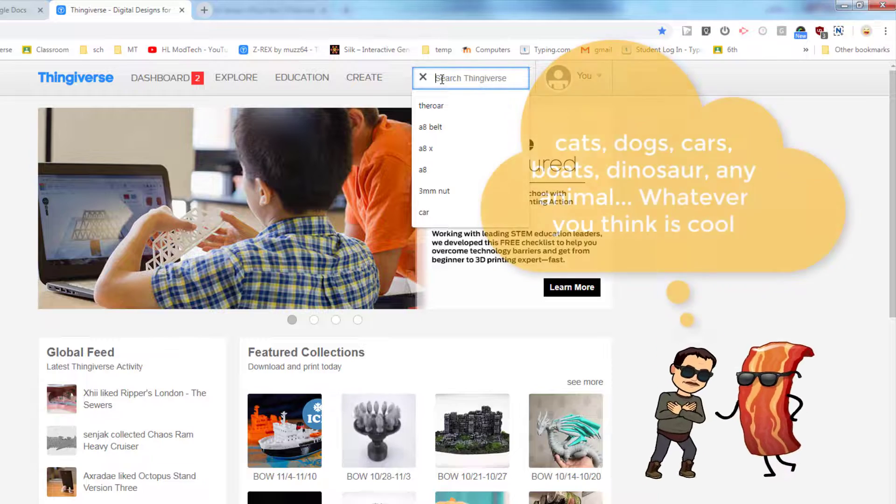
type("pants")
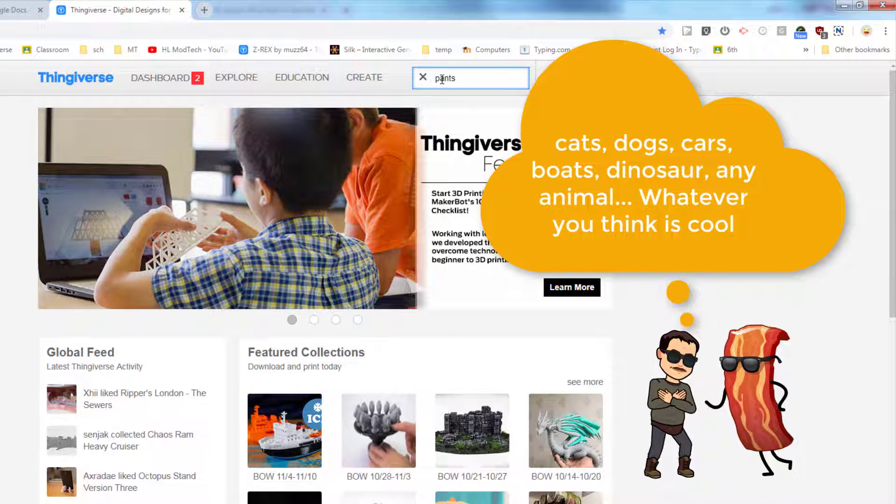
key("Return")
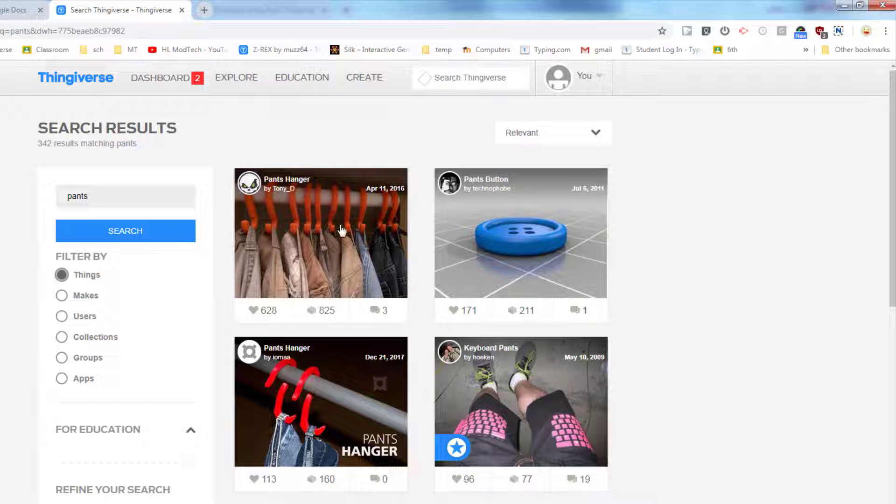
Scroll the search results and open the Smarty Pants Head page.
scroll(342, 229, "down", 6)
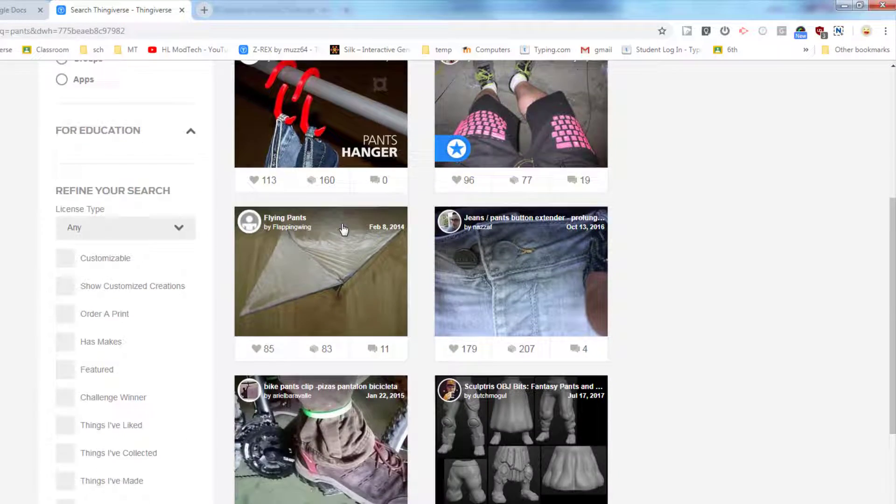
scroll(343, 228, "down", 7)
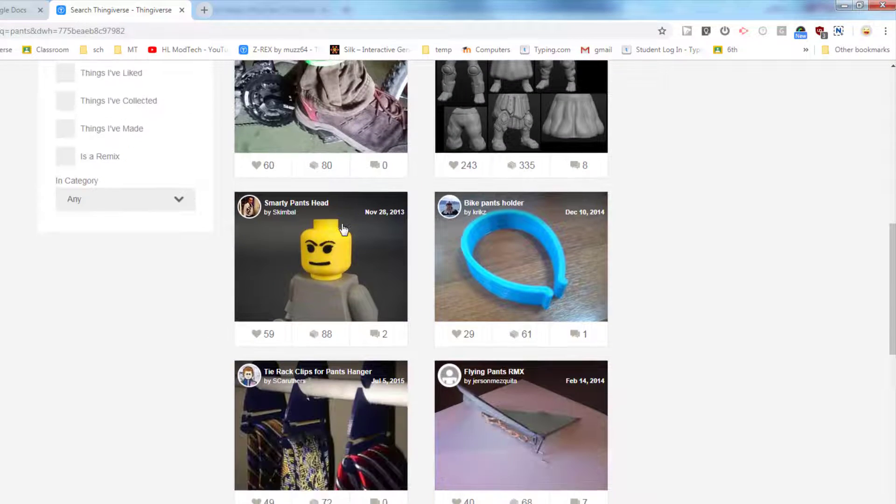
scroll(343, 228, "down", 3)
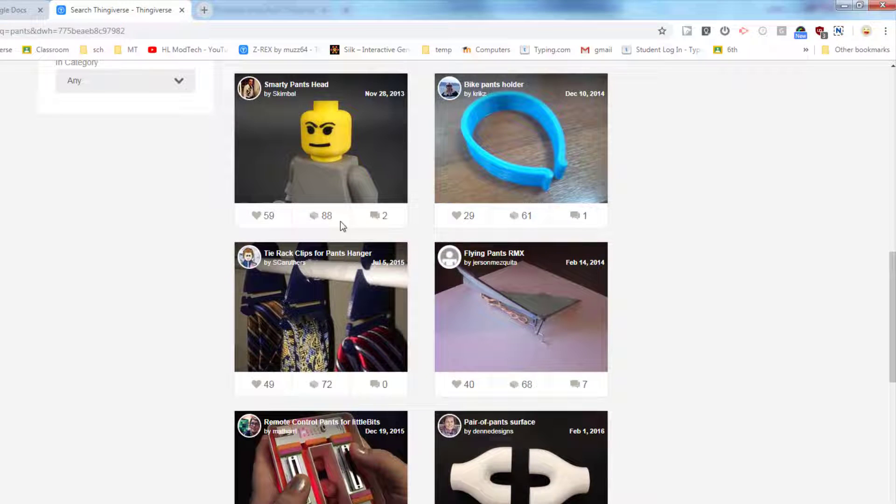
left_click(321, 134)
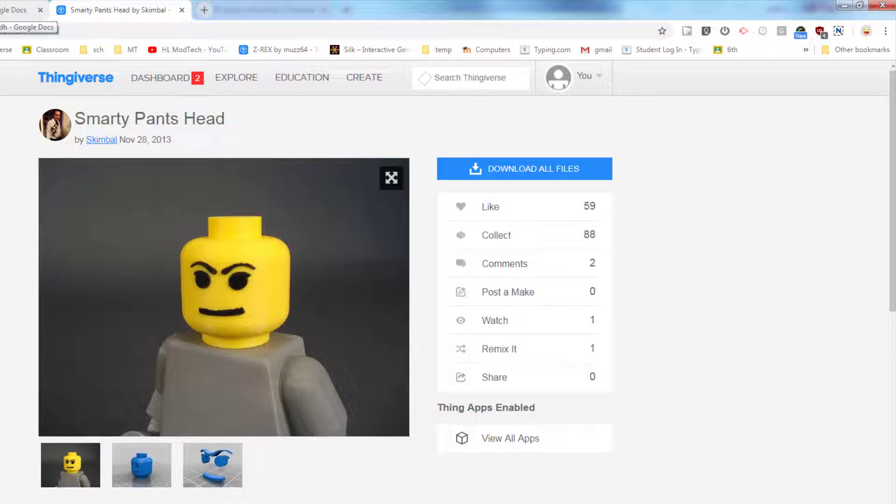
Type 'Cool lego smarty pants head' in the table's first Description cell.
left_click(21, 10)
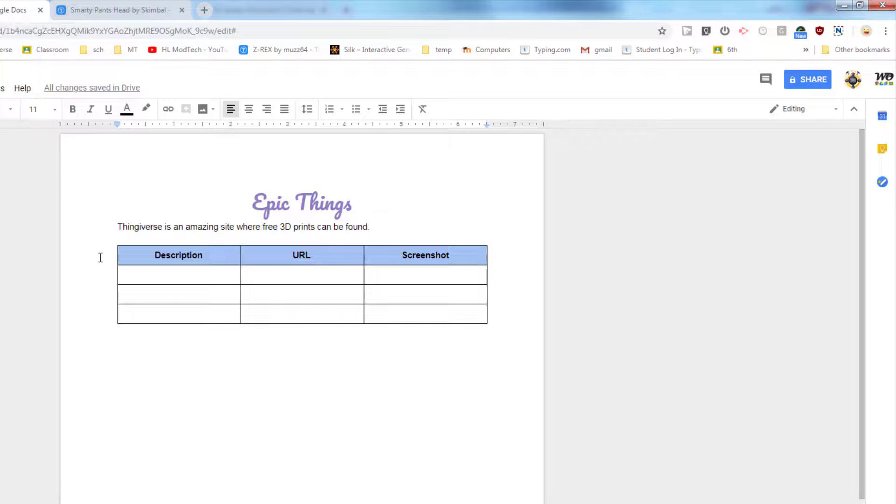
left_click(169, 280)
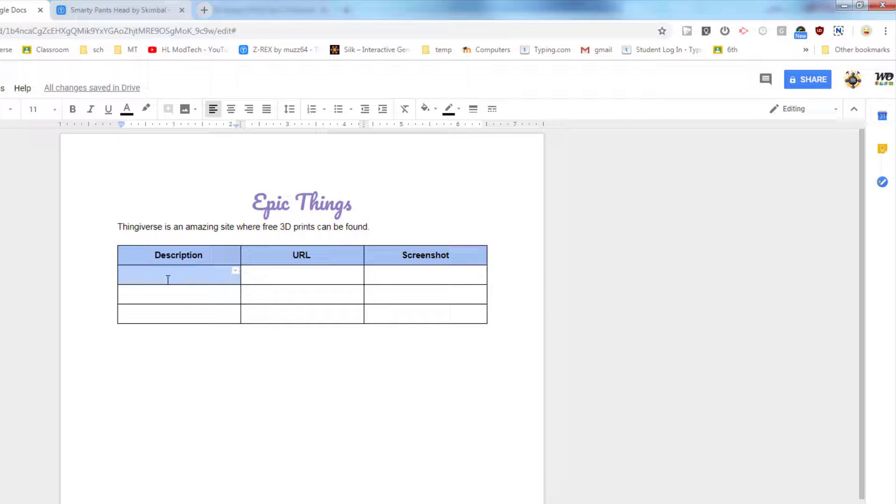
left_click(168, 279)
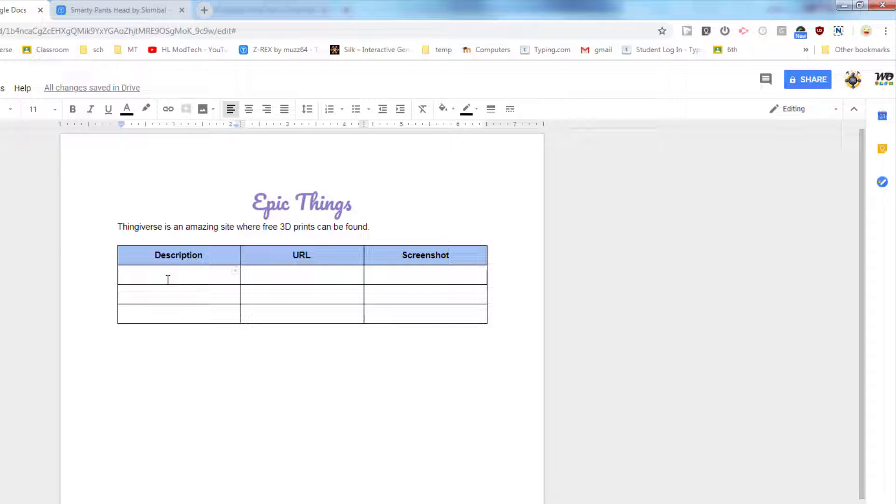
type("Cool lego smarty pants head")
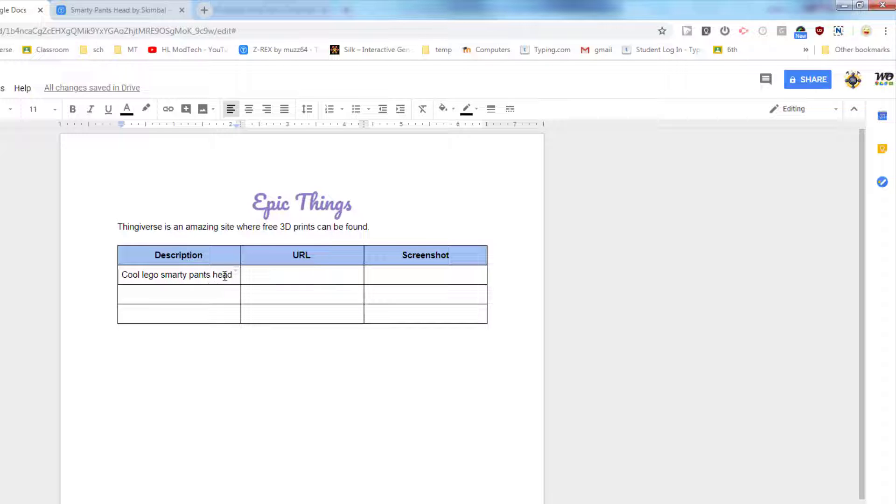
Copy the Smarty Pants Head page URL into the first URL cell.
left_click(141, 11)
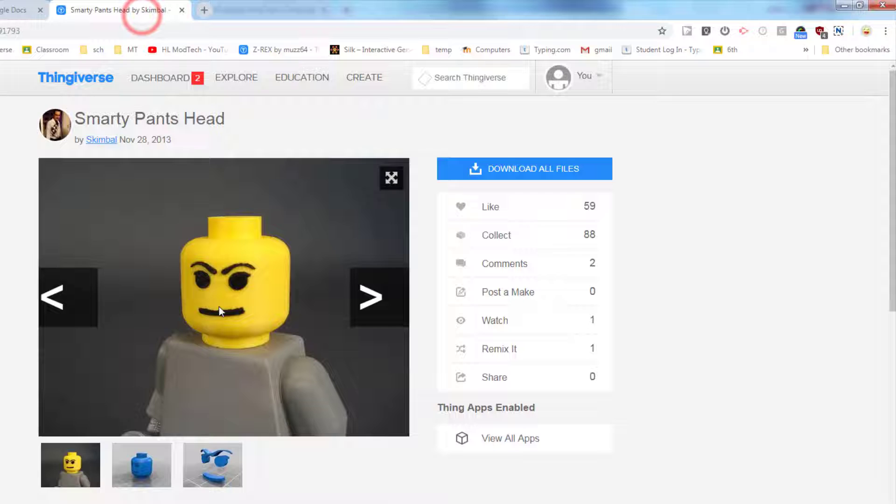
scroll(408, 447, "down", 3)
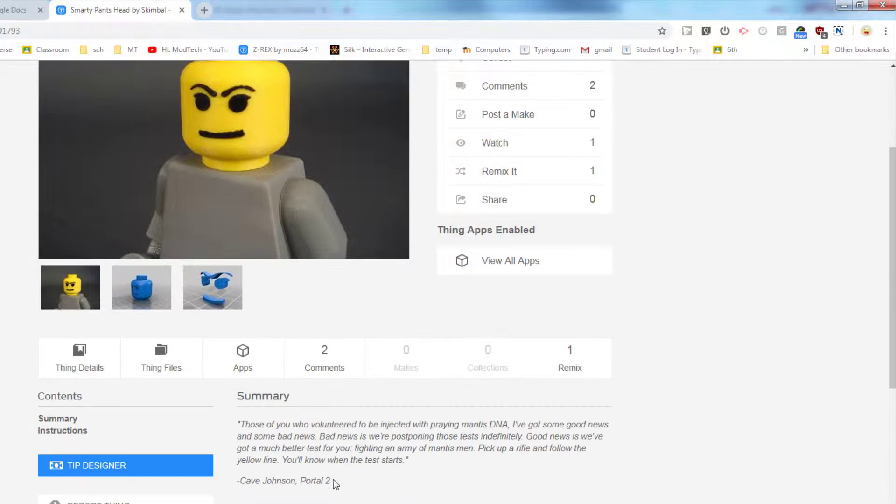
scroll(368, 448, "up", 3)
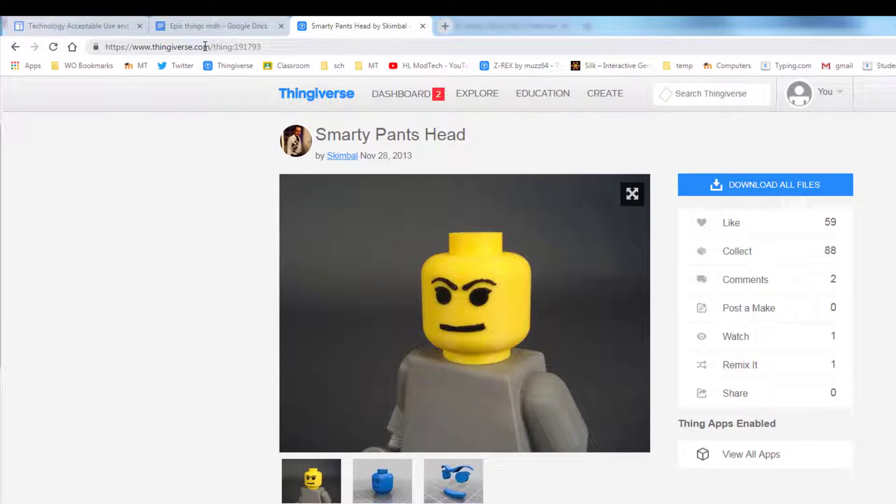
left_click(277, 47)
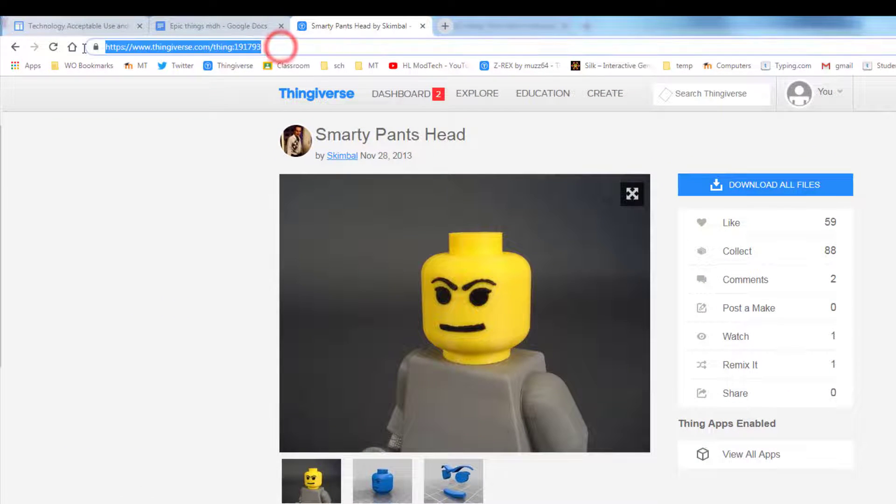
right_click(145, 47)
left_click(167, 91)
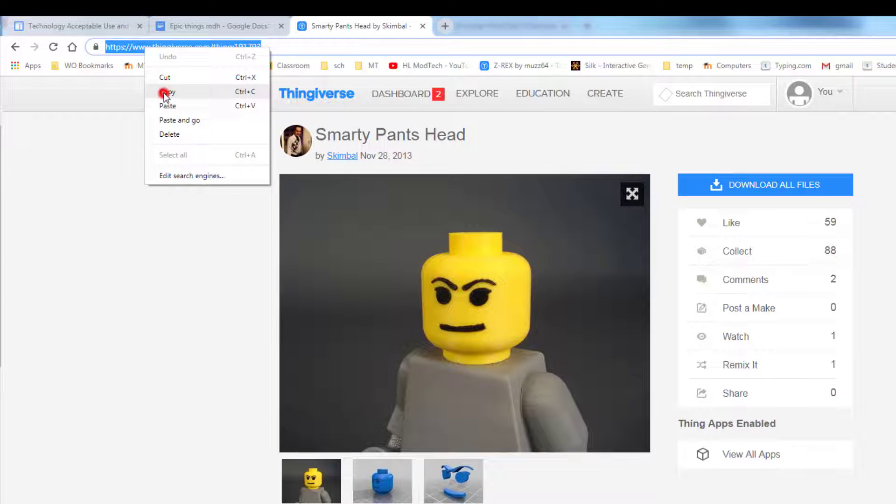
left_click(194, 23)
left_click(515, 295)
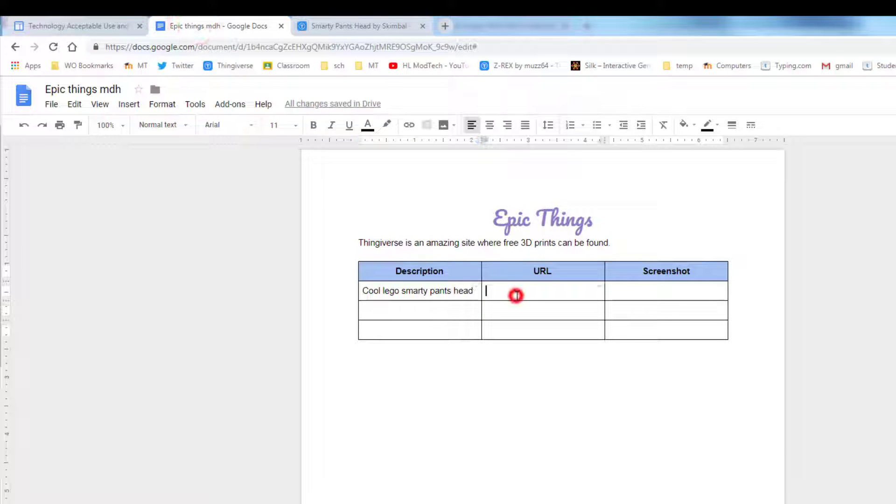
right_click(515, 294)
left_click(545, 295)
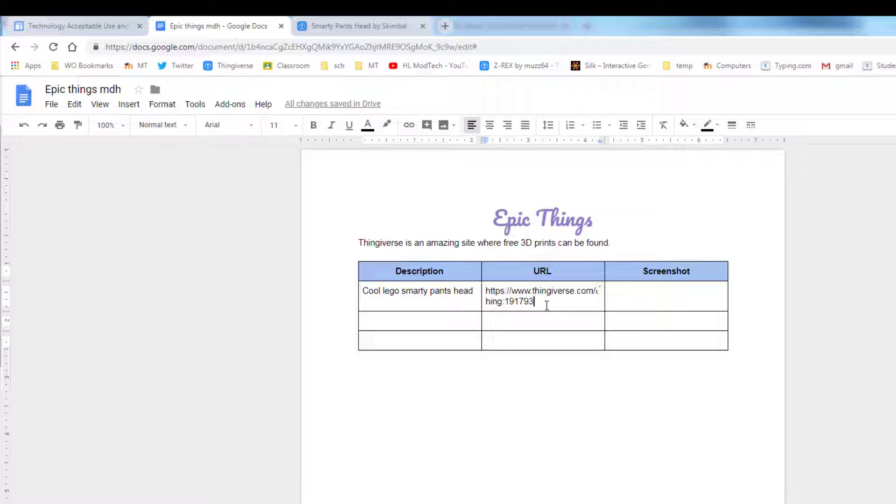
left_click(366, 27)
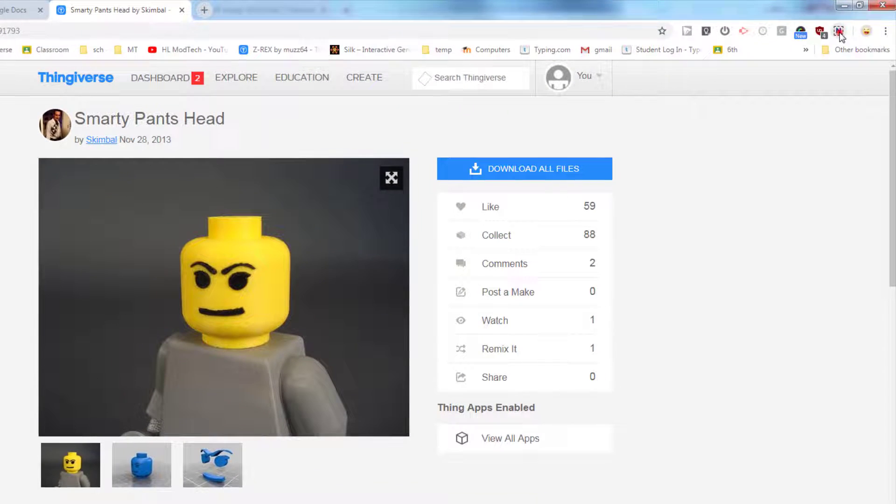
Set Nimbus Capture's after-capture action to Edit and mark a 435 x 413 area around the Lego head.
left_click(839, 32)
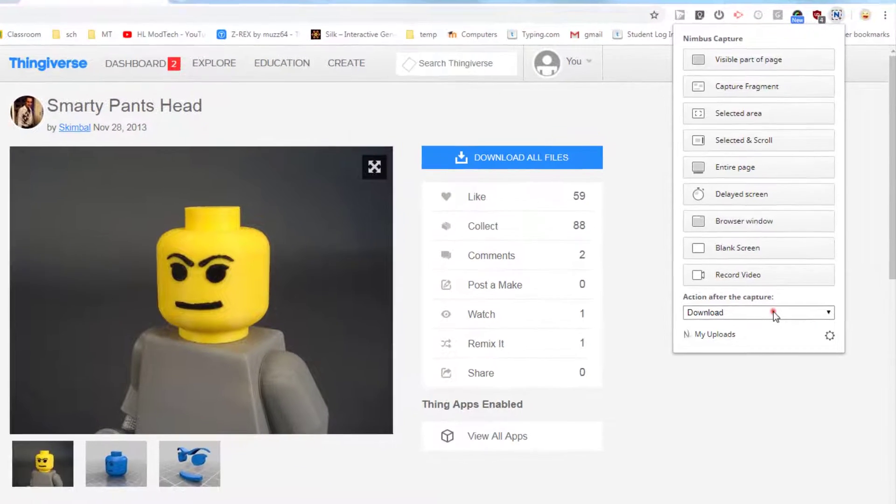
left_click(721, 320)
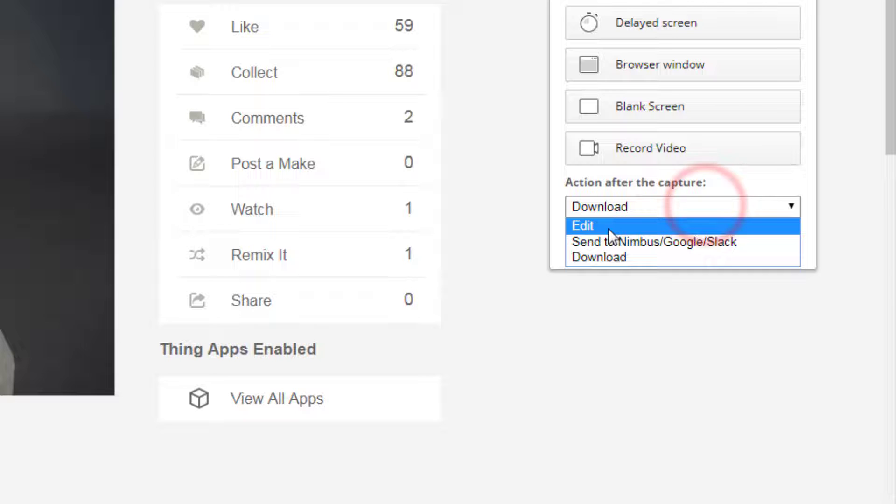
left_click(592, 224)
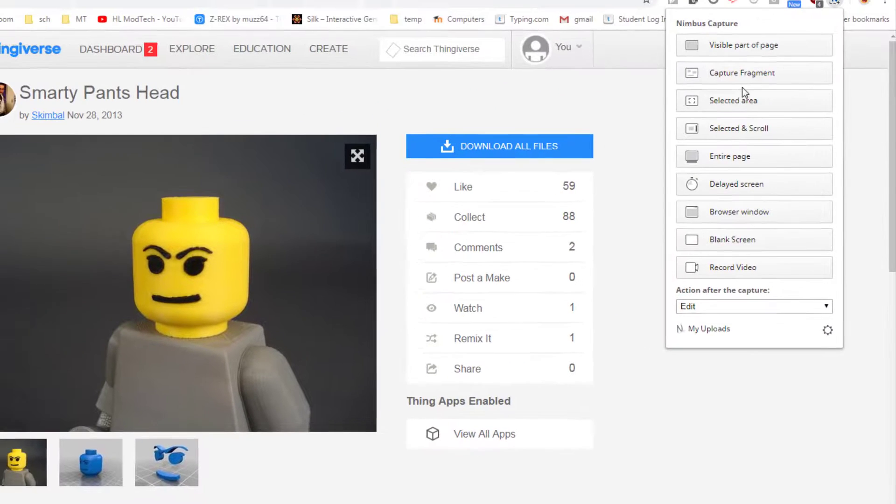
left_click(734, 100)
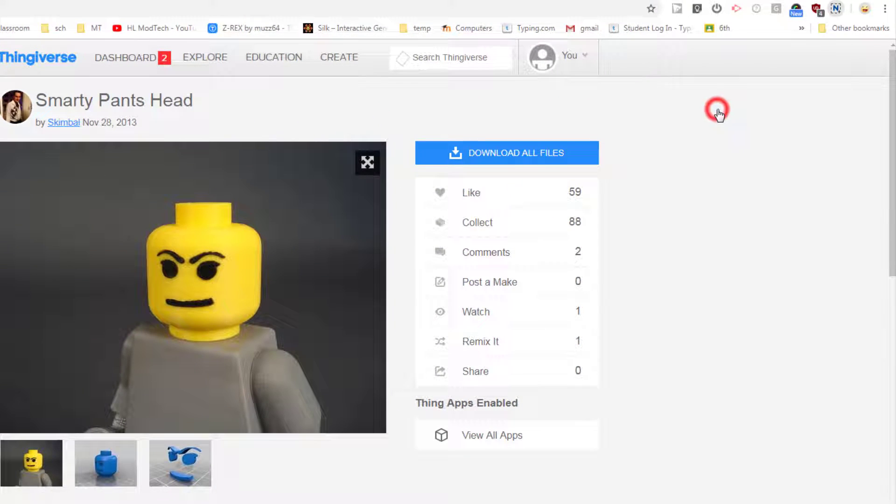
mouse_move(58, 165)
left_mouse_down()
mouse_move(290, 472)
mouse_move(364, 442)
mouse_move(327, 421)
left_mouse_up()
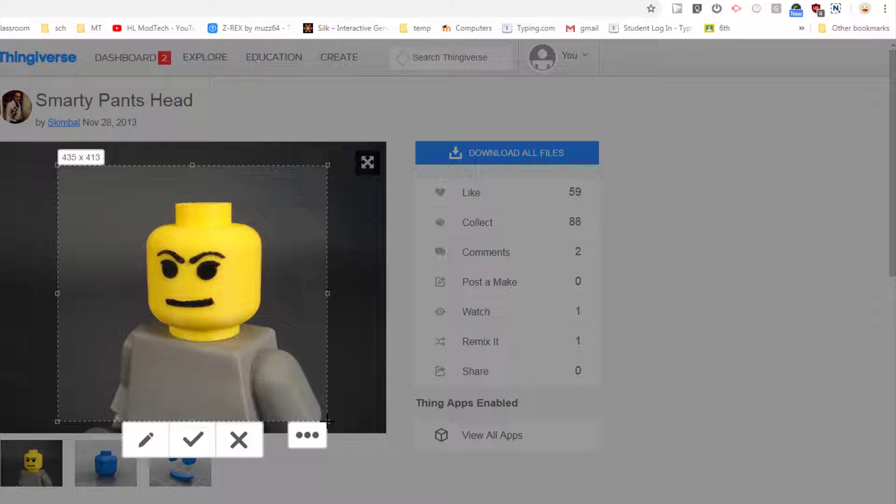
Handwrite red 'OMY' and draw a smiley on the capture with the Pen tool.
left_click(142, 447)
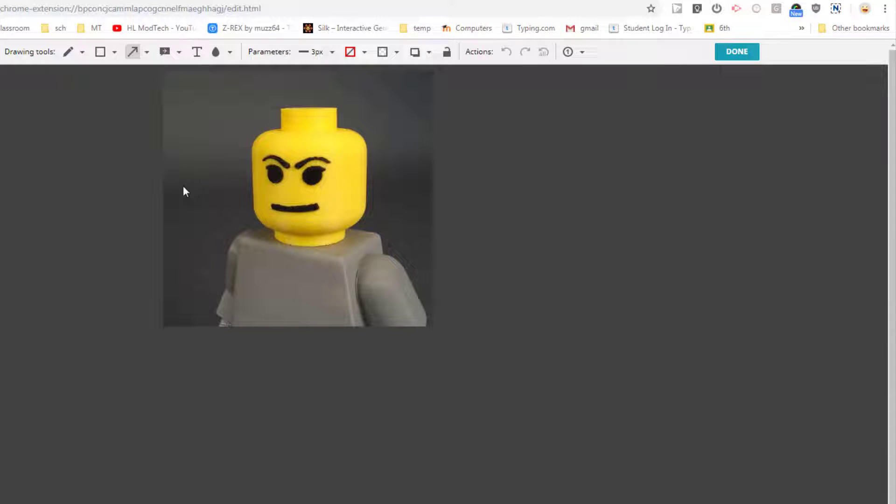
left_click(67, 53)
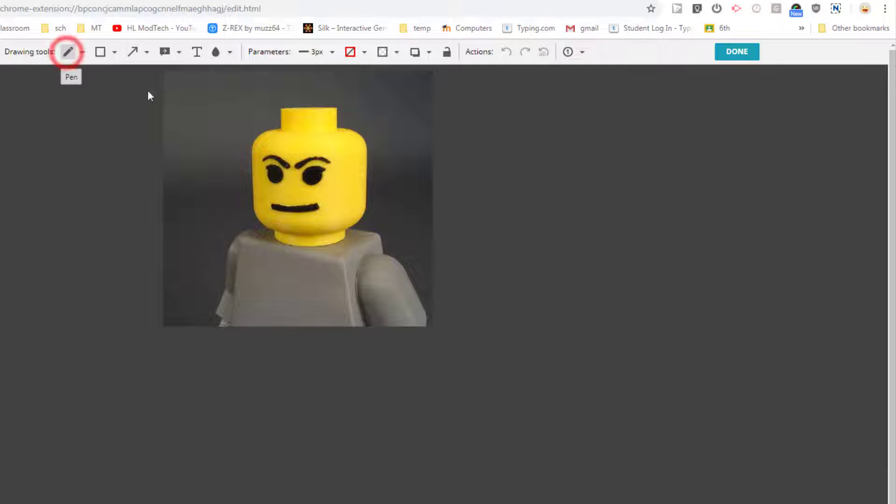
mouse_move(195, 135)
left_mouse_down()
mouse_move(200, 115)
mouse_move(230, 96)
mouse_move(243, 107)
mouse_move(248, 90)
left_mouse_up()
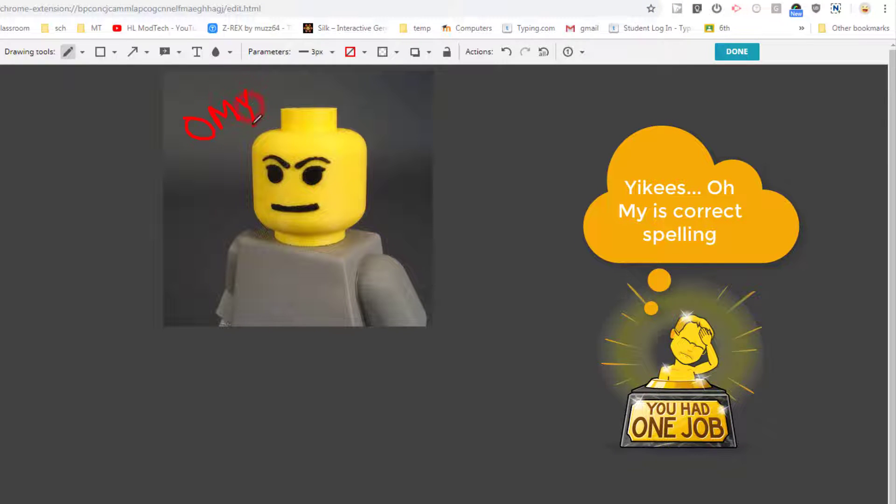
left_click_drag(256, 121, 255, 125)
left_click(211, 244)
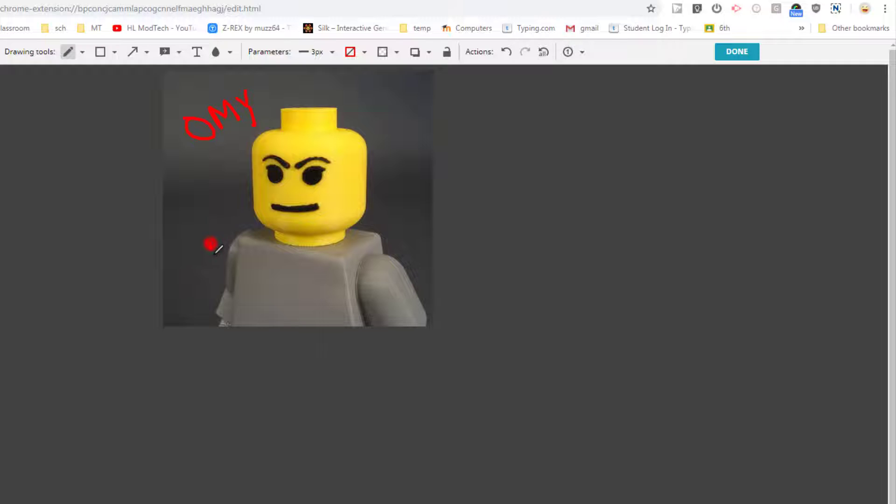
left_click_drag(215, 254, 272, 282)
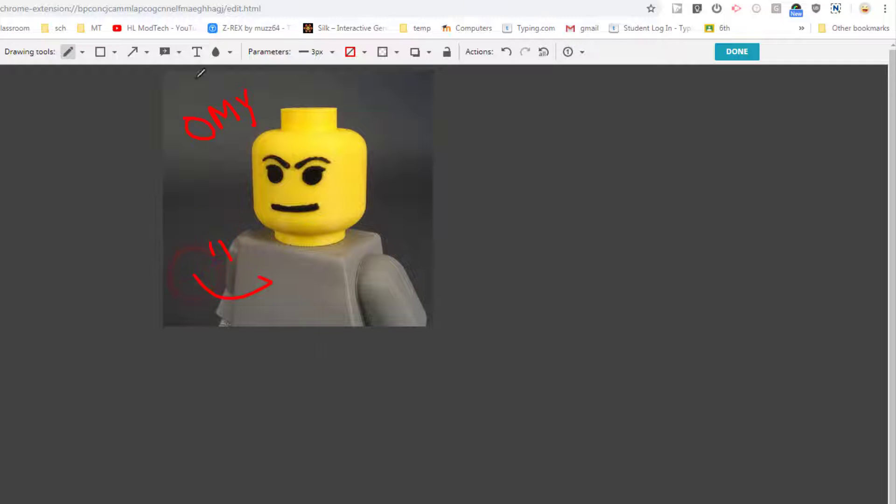
Add a 'WOW' text label on the figure's right side.
left_click(198, 53)
left_click(332, 281)
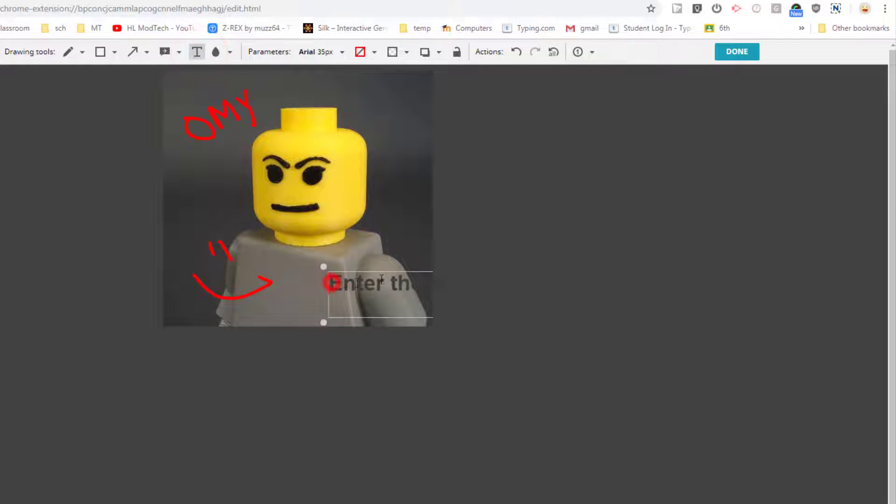
type("WOW")
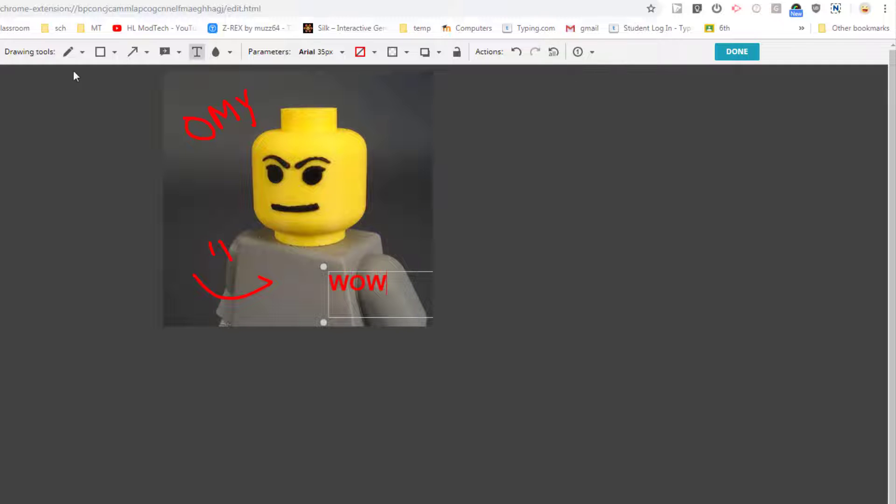
Save the annotated capture as a PNG in Downloads and return to the Epic things mdh doc.
left_click(737, 52)
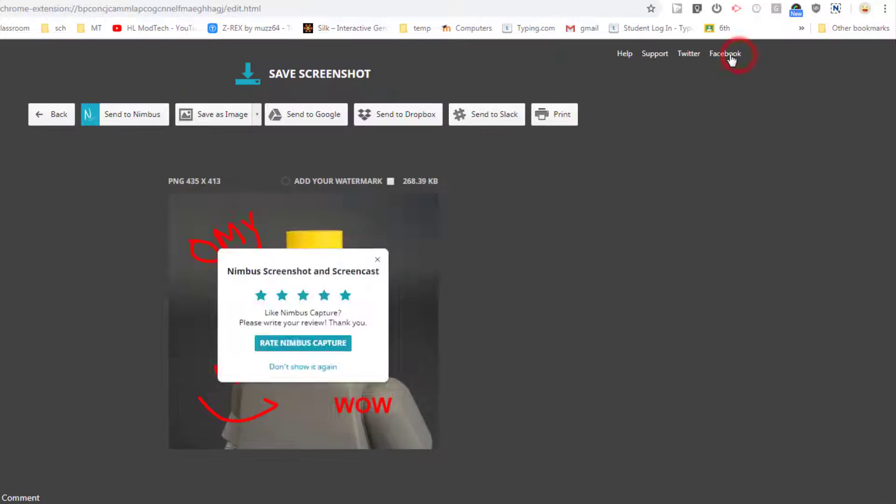
left_click(221, 114)
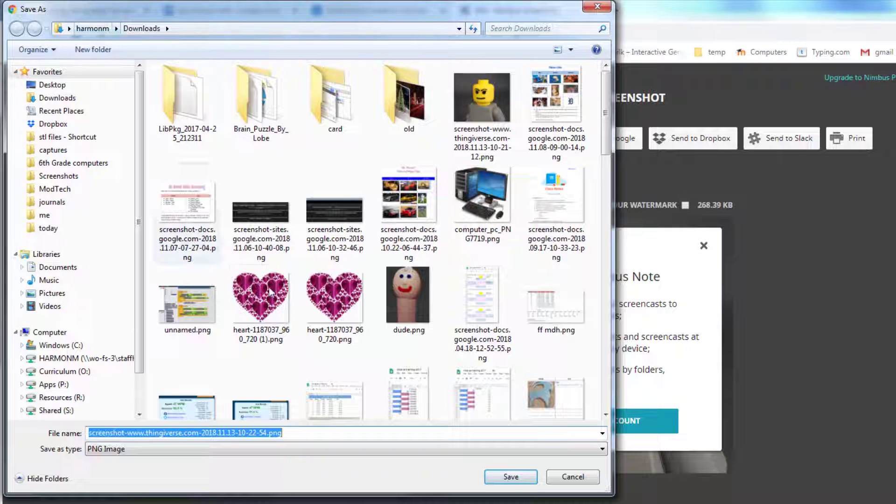
left_click(510, 478)
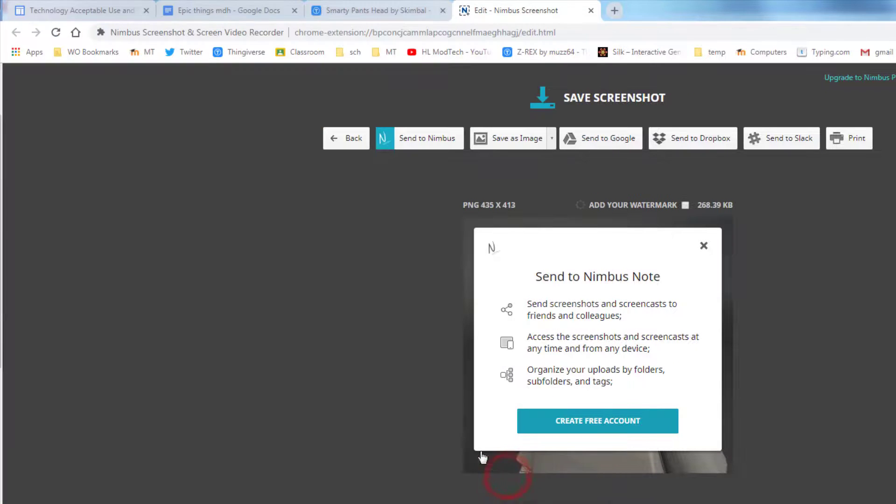
left_click(229, 10)
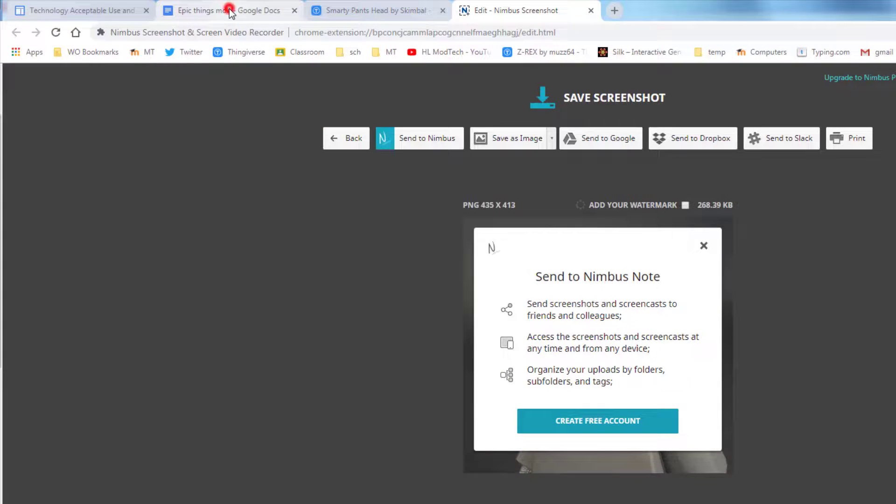
Upload the annotated Lego head PNG into row 1's Screenshot cell and shrink it to fit.
left_click(654, 296)
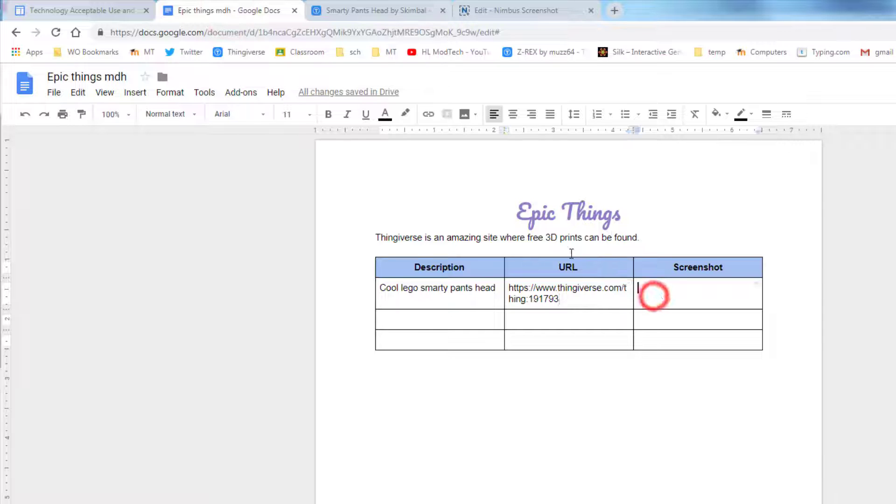
left_click(136, 93)
mouse_move(154, 114)
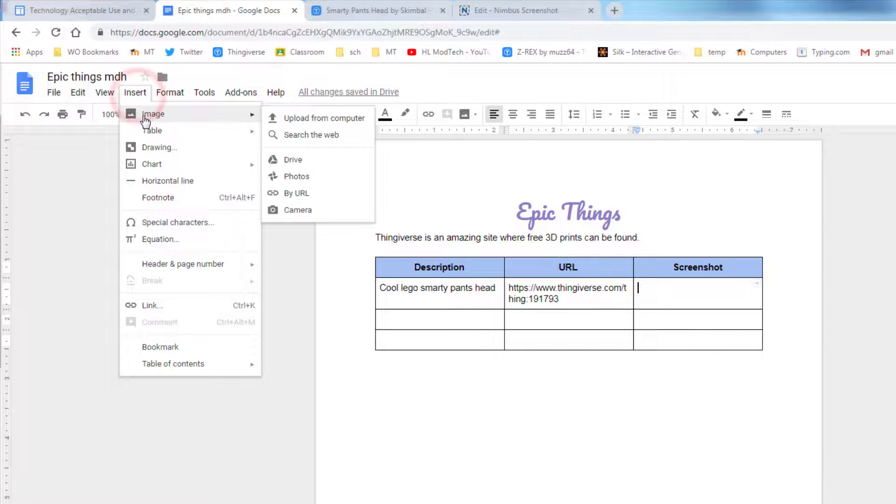
left_click(329, 119)
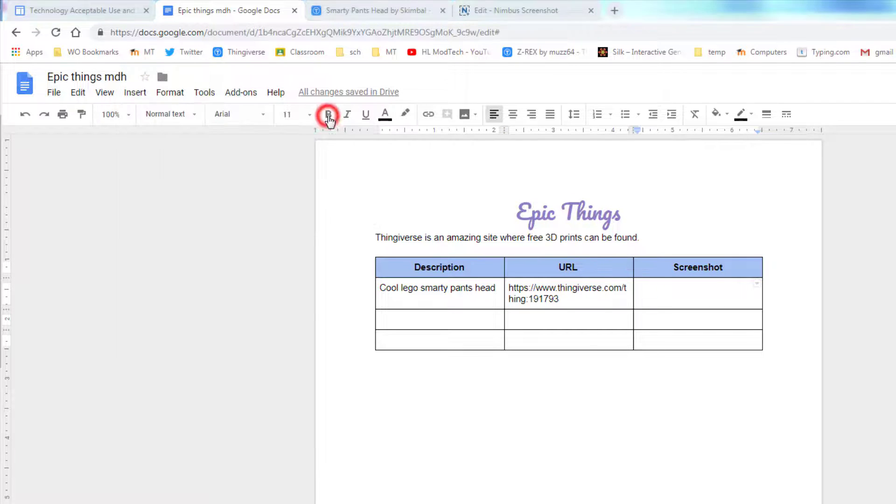
double_click(419, 94)
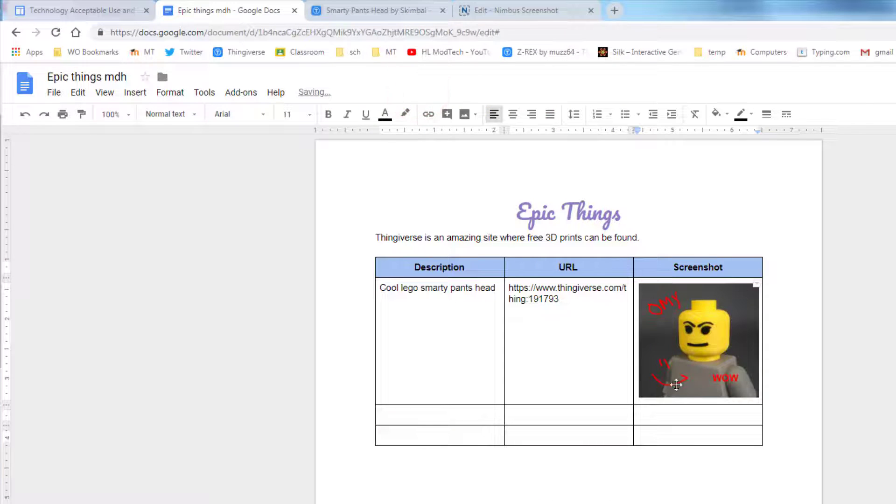
left_click(726, 382)
left_click_drag(759, 397, 732, 313)
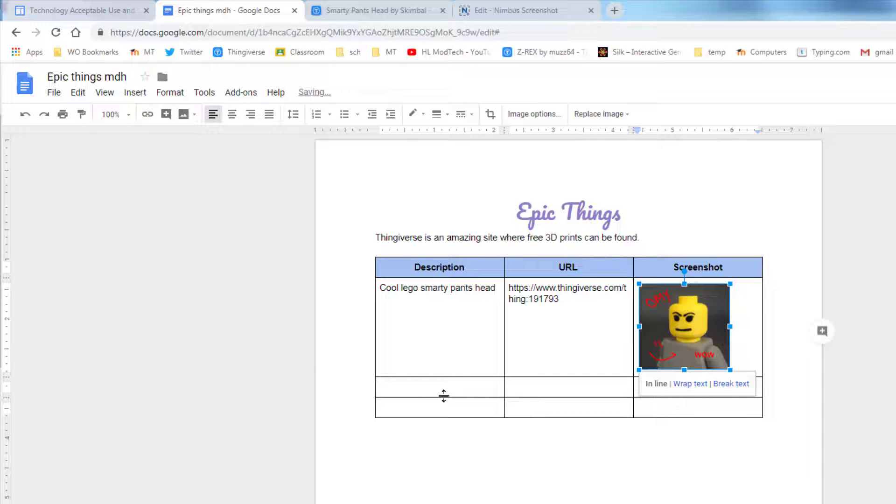
left_click(480, 387)
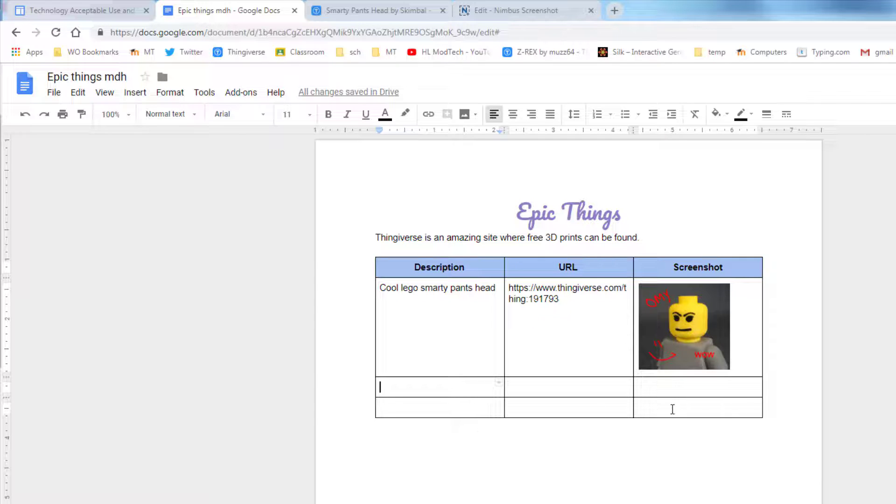
Insert a new empty row below the bottom row of the Epic Things table.
left_click(456, 406)
right_click(429, 406)
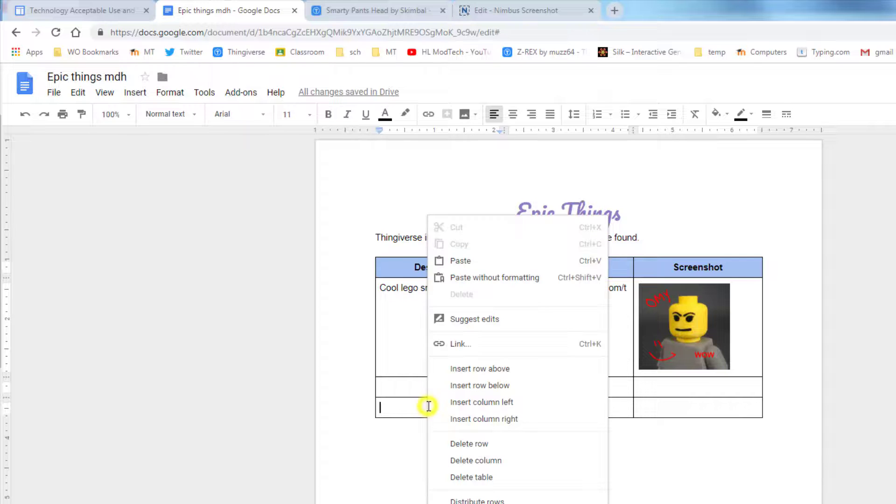
left_click(478, 385)
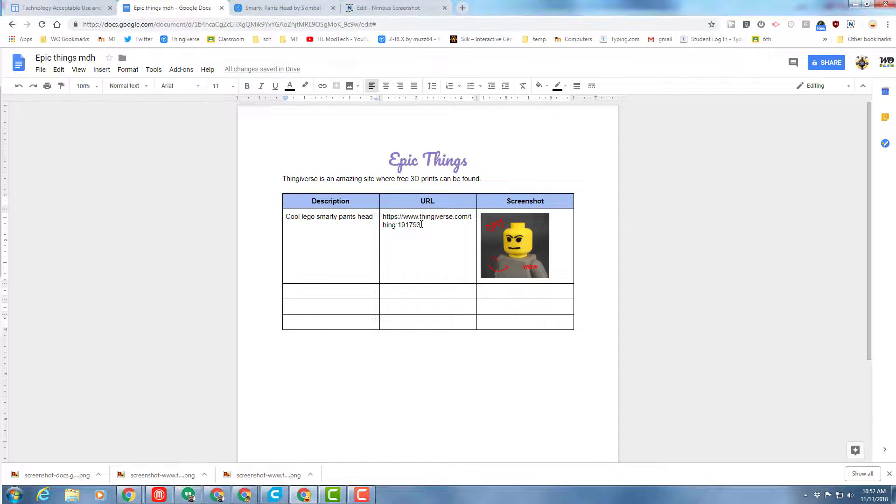
Select the full Thingiverse URL in the first row and make it a hyperlink.
left_click_drag(576, 297, 522, 290)
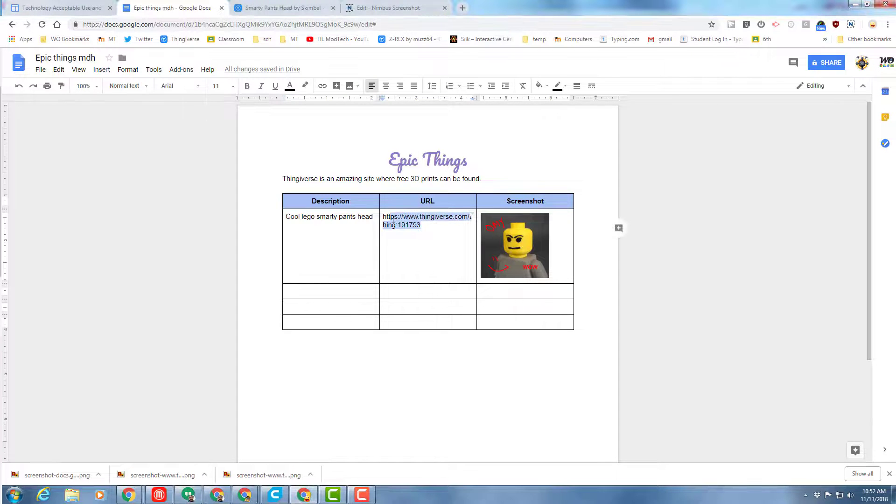
left_click(383, 216)
left_click_drag(420, 225, 388, 218)
left_click(440, 227)
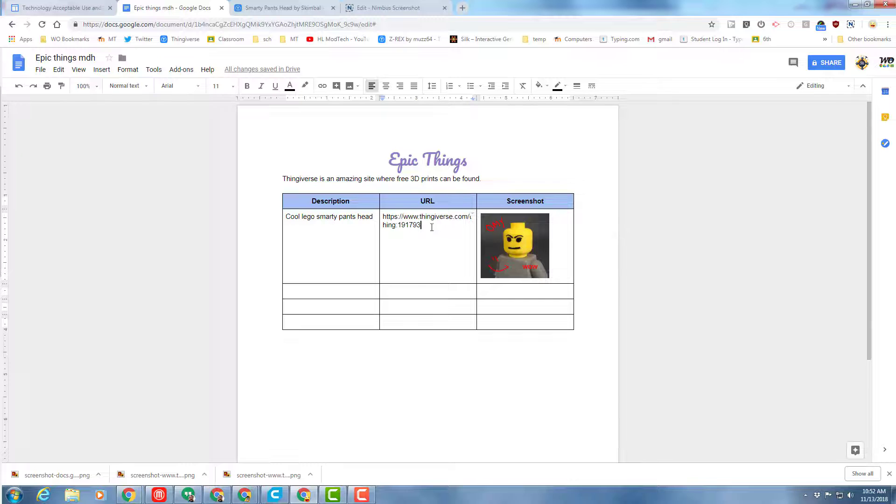
left_click_drag(431, 227, 385, 219)
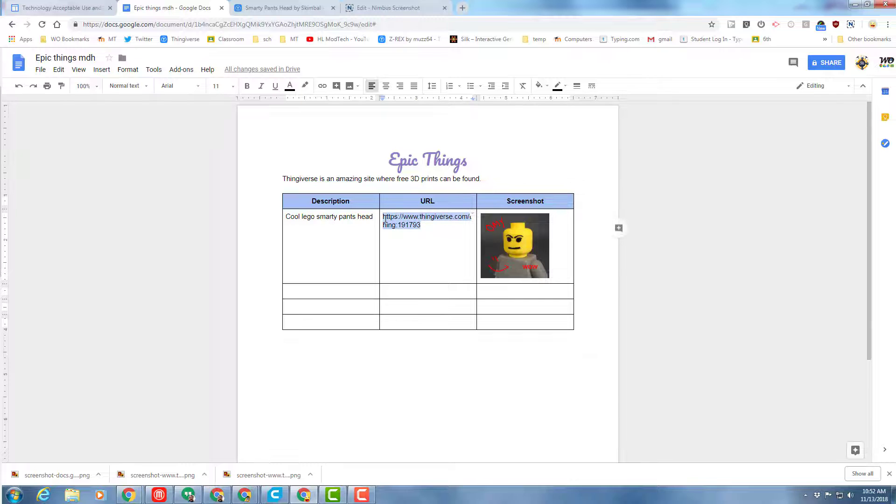
left_click(322, 86)
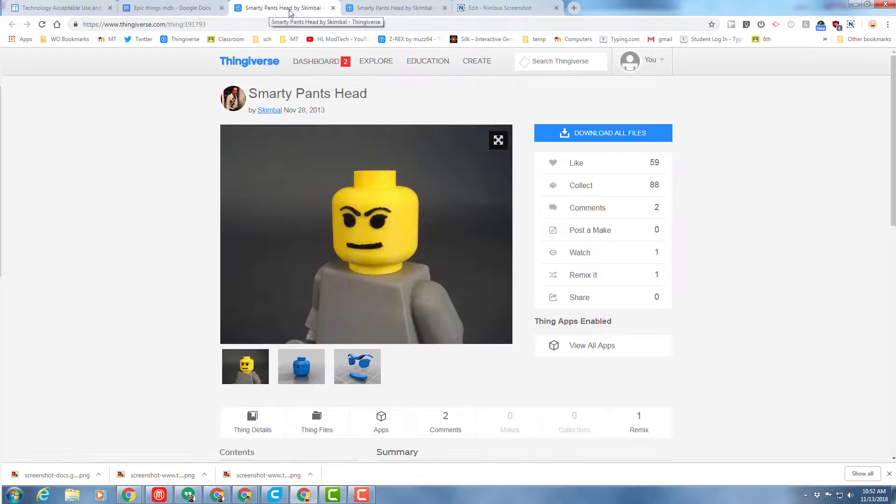
Close the duplicate Smarty Pants Head tab and go back to the Epic things mdh document.
left_click(332, 8)
left_click(410, 290)
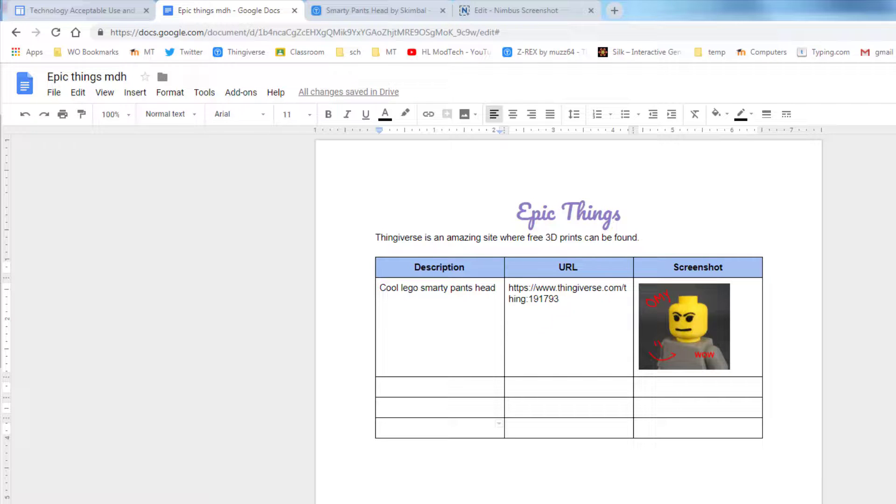
Capture the Epic Things table region with Nimbus Capture and save it as a PNG in Downloads.
left_click_drag(354, 183, 787, 474)
left_click(572, 487)
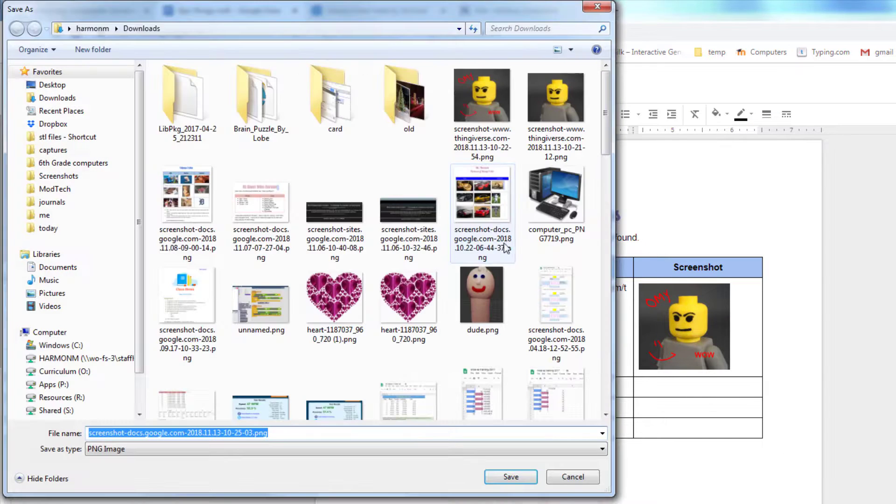
left_click(511, 477)
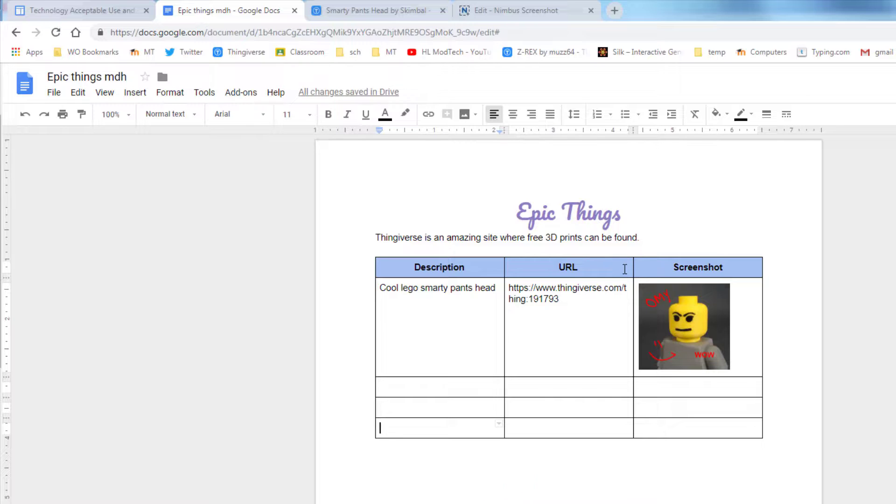